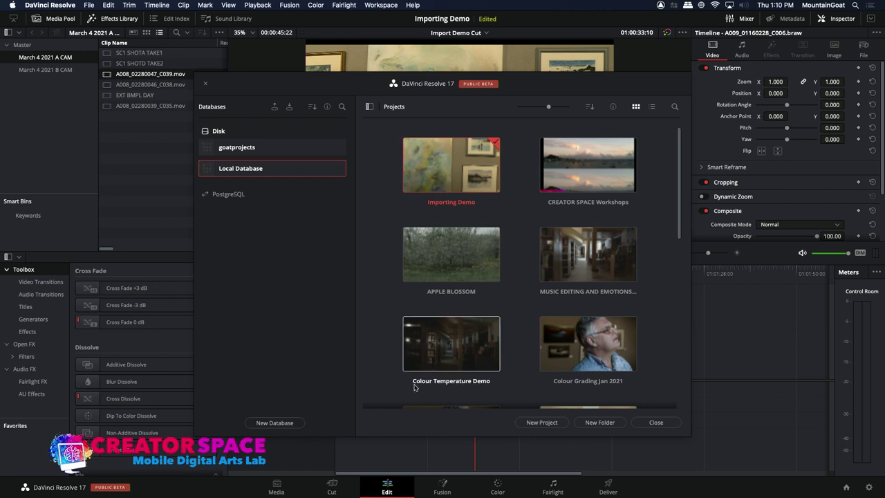
Save the changes to the Importing Demo project and create a new project named "WE DO CARE Editing Master Class".
{"action": "left_click", "coordinate": [536, 422]}
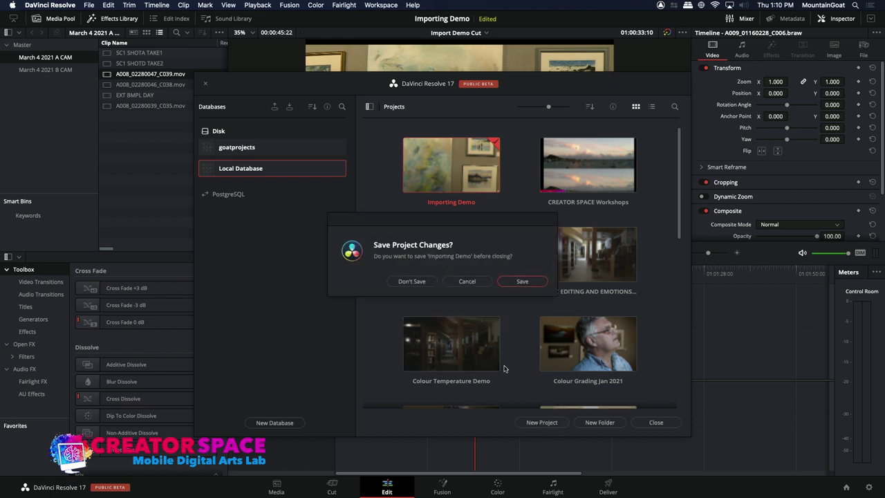
{"action": "left_click", "coordinate": [522, 281]}
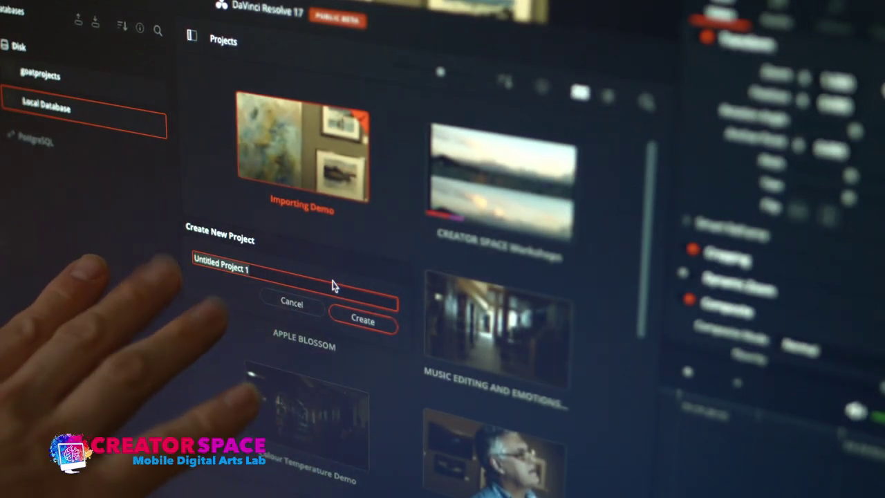
{"action": "key", "text": "ctrl+a"}
{"action": "key", "text": "BackSpace"}
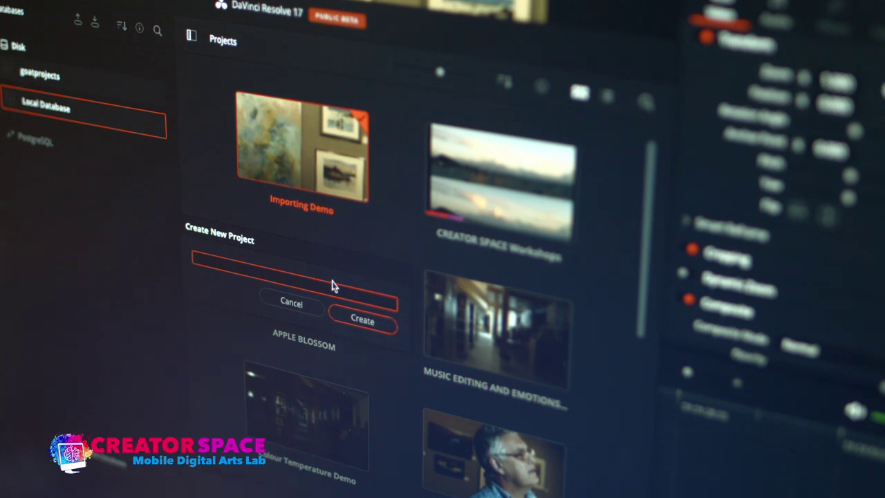
{"action": "type", "text": "WE DO CARE Editing "}
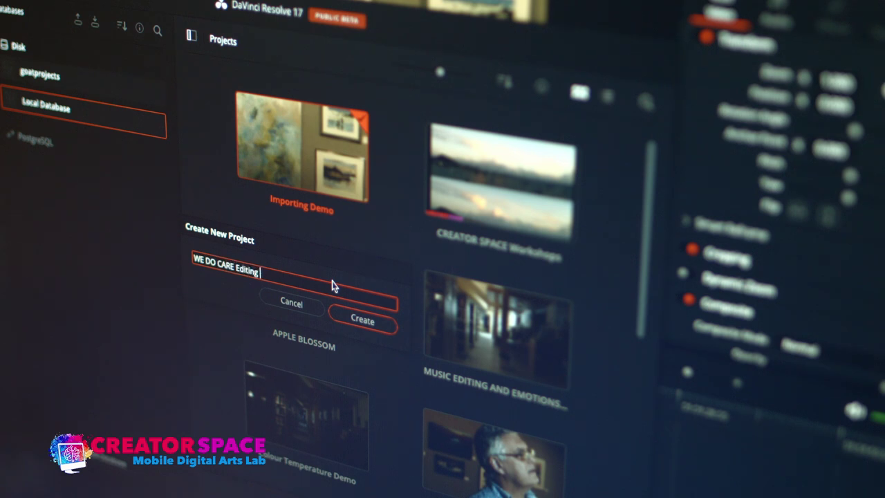
{"action": "type", "text": "Master Class"}
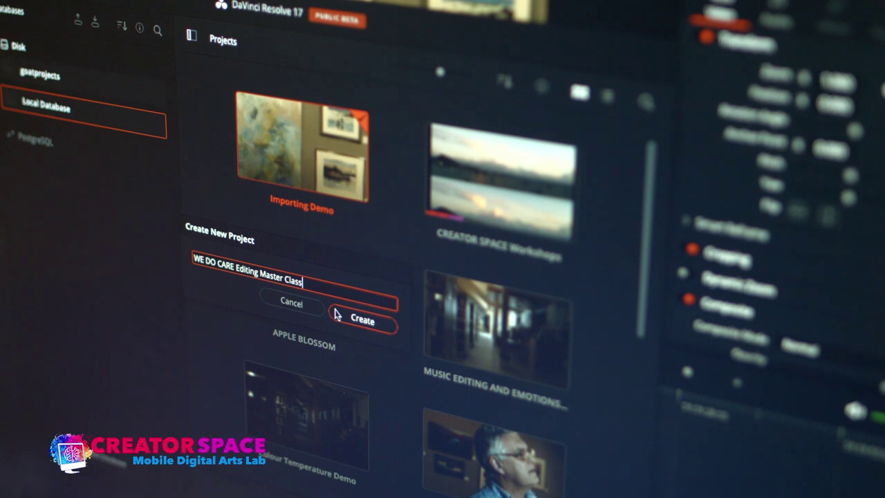
{"action": "left_click", "coordinate": [340, 317]}
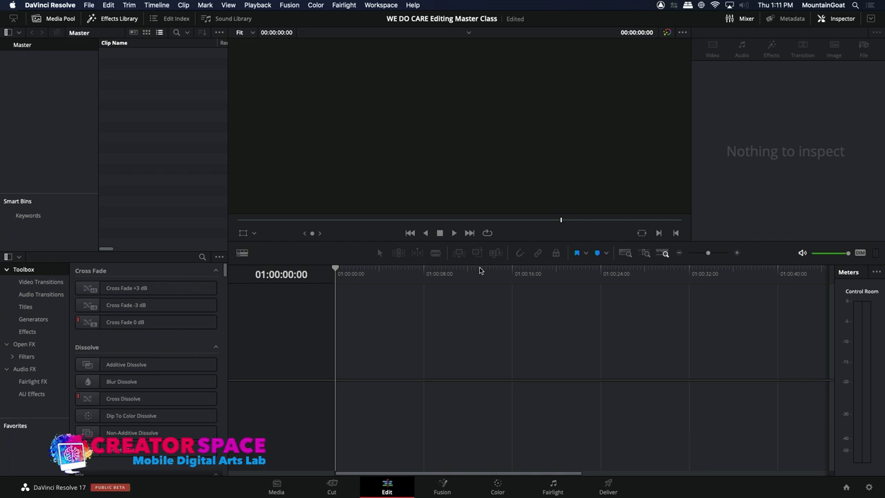
On the Media page, create a bin under Master named "Raw Footage Film Shoot Day1".
{"action": "left_click", "coordinate": [275, 491]}
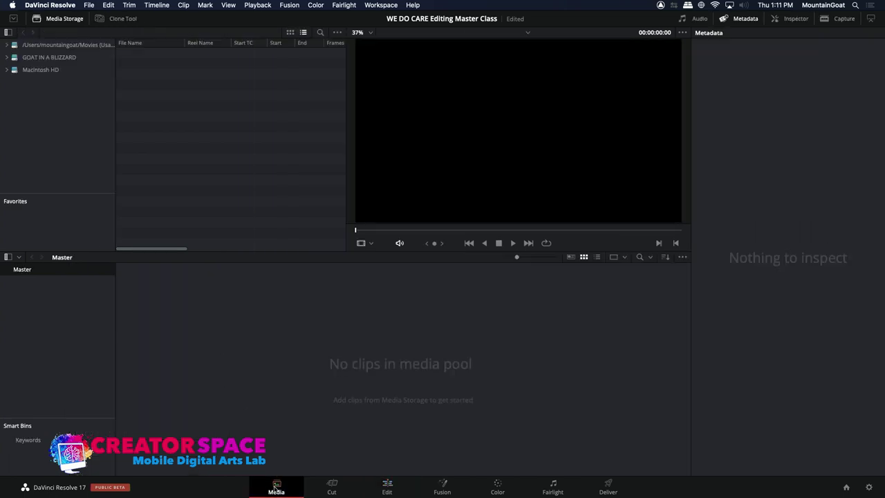
{"action": "right_click", "coordinate": [55, 299]}
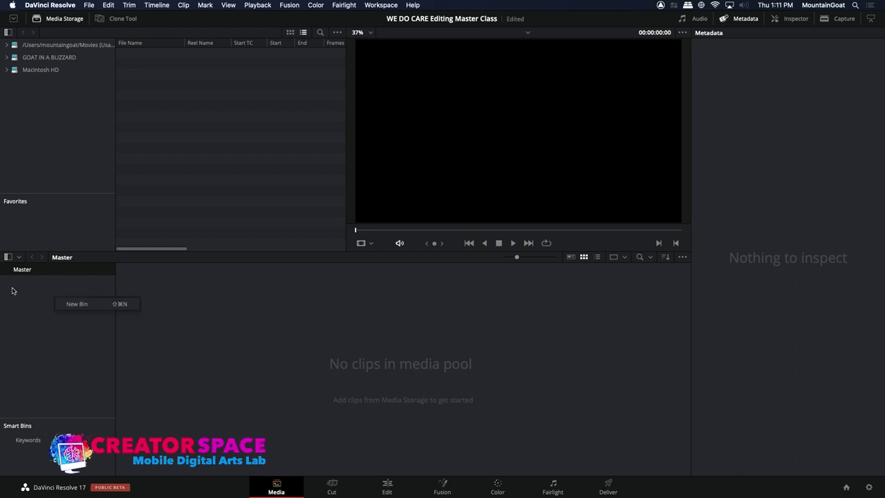
{"action": "left_click", "coordinate": [86, 305]}
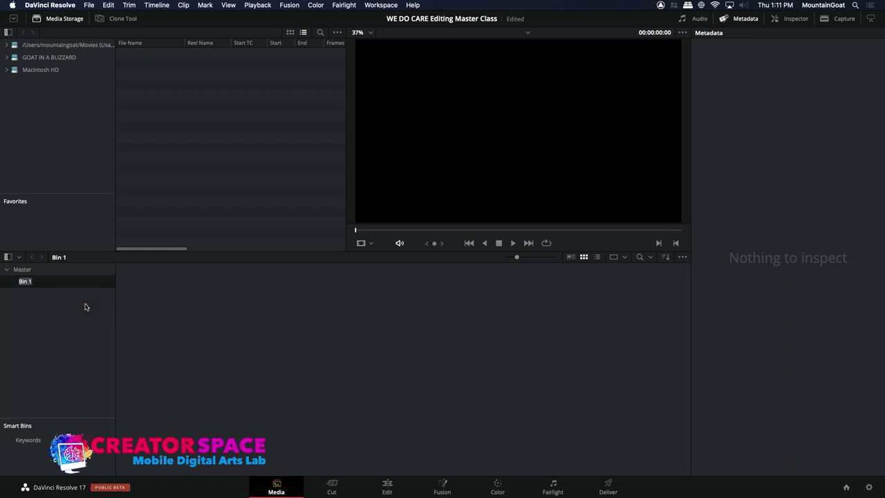
{"action": "key", "text": "BackSpace"}
{"action": "type", "text": "Raw Footage Film SHoot"}
{"action": "key", "text": "BackSpace"}
{"action": "key", "text": "BackSpace"}
{"action": "key", "text": "BackSpace"}
{"action": "key", "text": "BackSpace"}
{"action": "type", "text": "hoot Day1"}
{"action": "key", "text": "Return"}
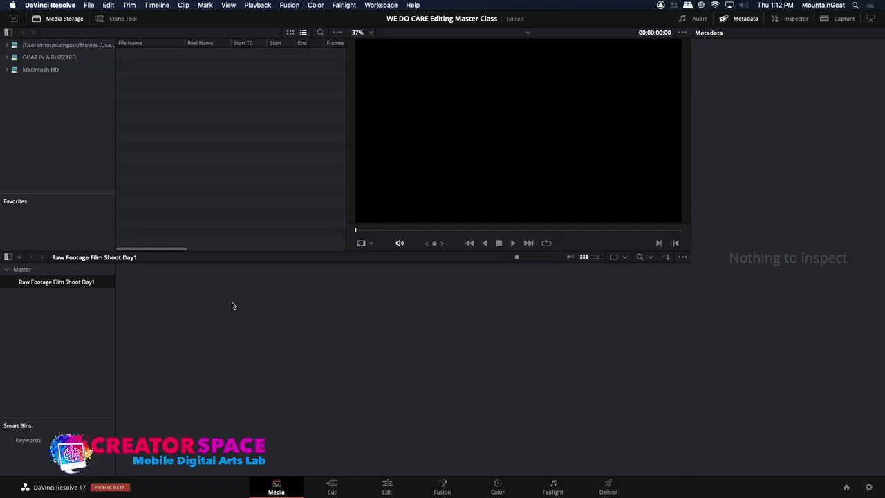
Import all clips from the WE DO CARE Scene Footage folder on GOAT IN A BLIZZARD into the bin, matching the project frame rate to them.
{"action": "right_click", "coordinate": [177, 300]}
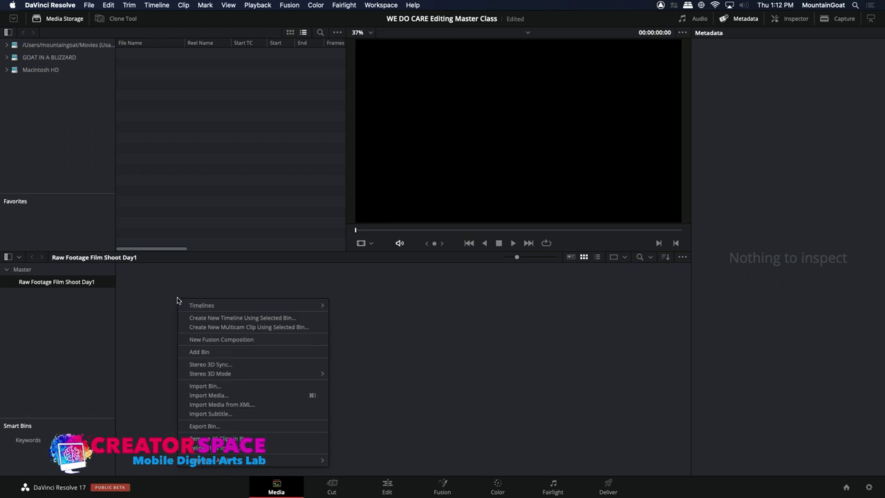
{"action": "left_click", "coordinate": [203, 395]}
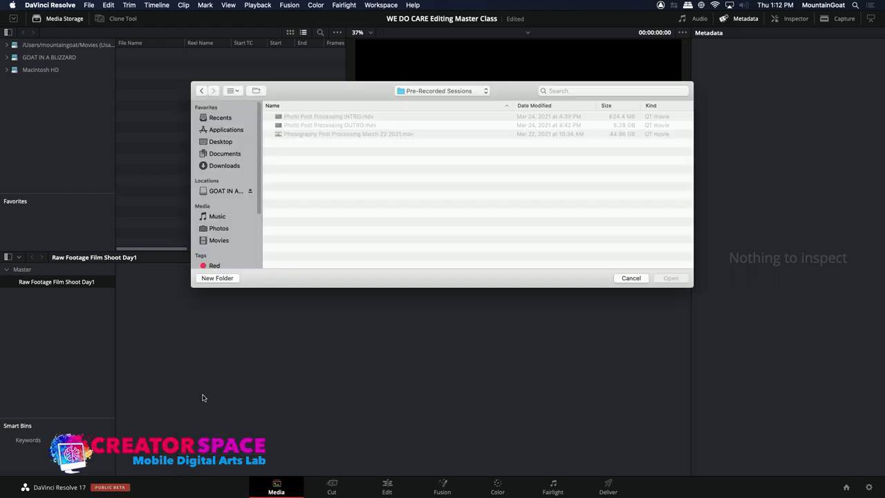
{"action": "left_click", "coordinate": [223, 191]}
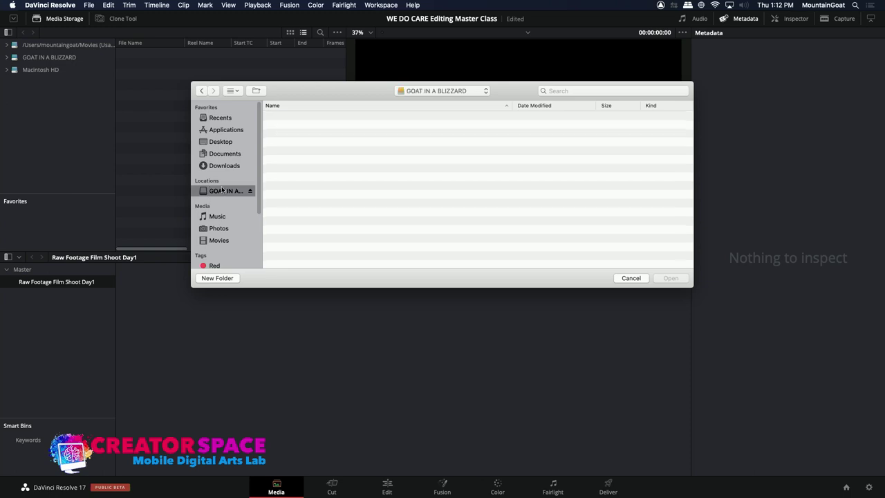
{"action": "double_click", "coordinate": [294, 197]}
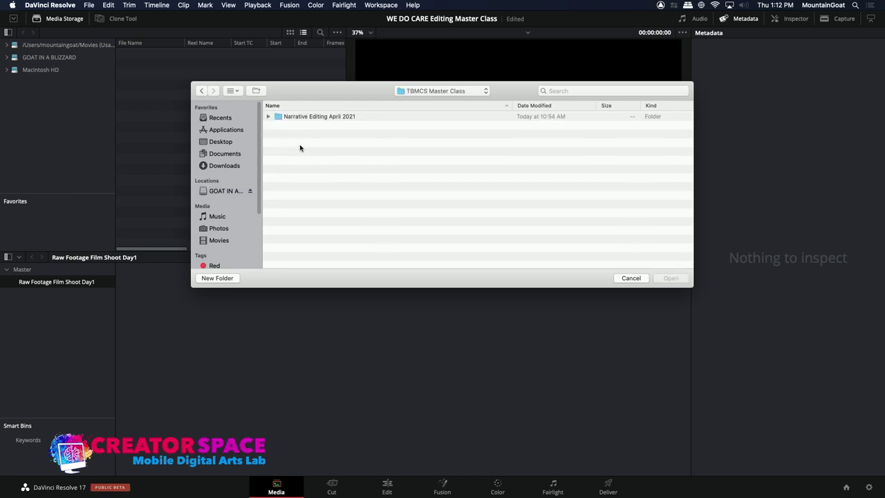
{"action": "double_click", "coordinate": [307, 117]}
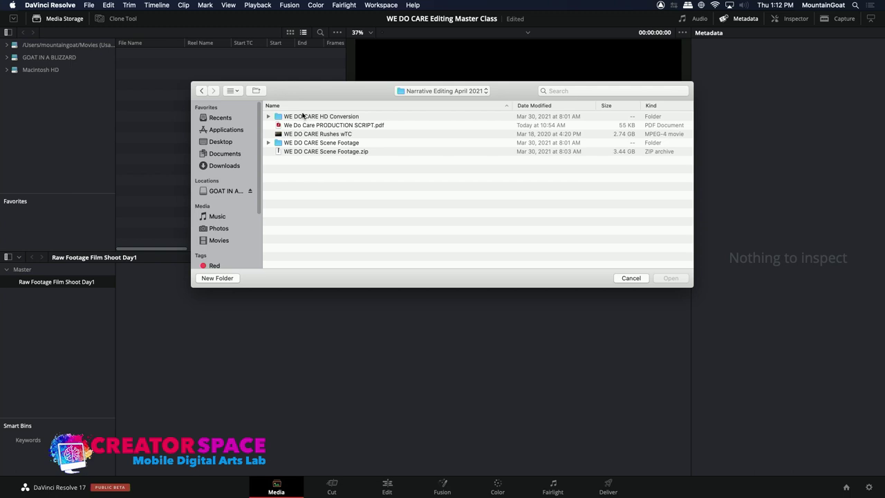
{"action": "double_click", "coordinate": [282, 143]}
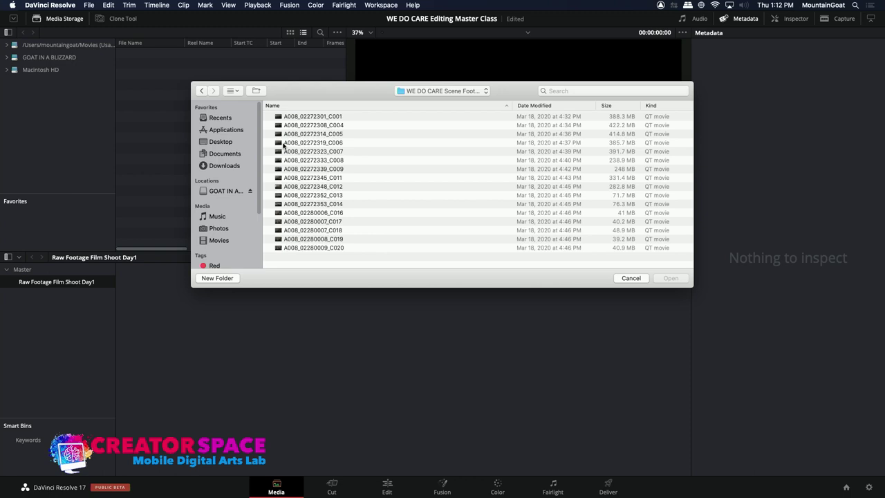
{"action": "left_click", "coordinate": [280, 116]}
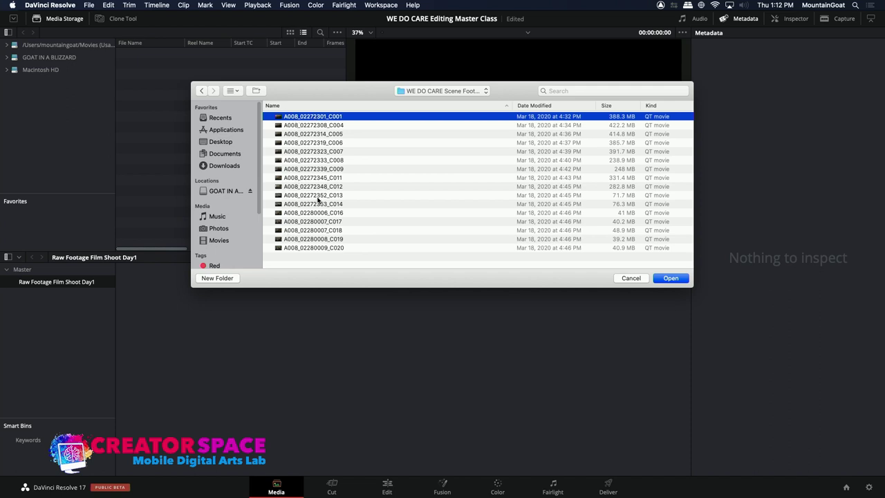
{"action": "left_click", "coordinate": [301, 248], "text": "shift"}
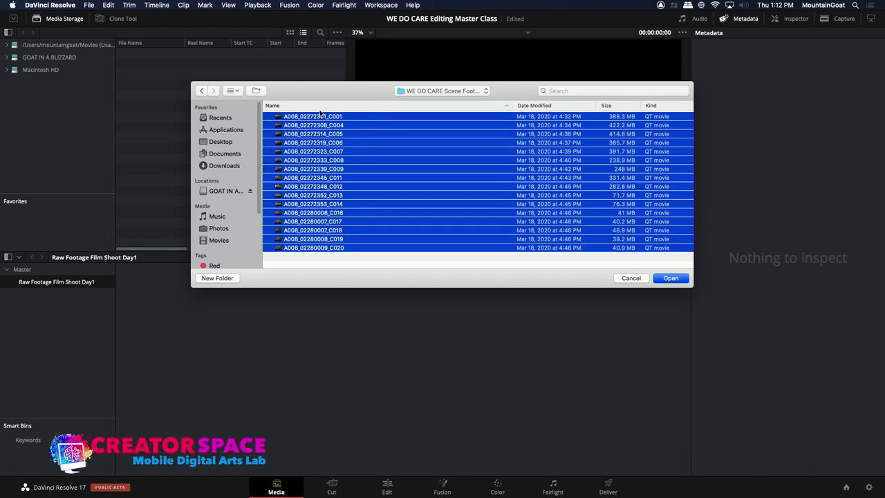
{"action": "left_click", "coordinate": [662, 282]}
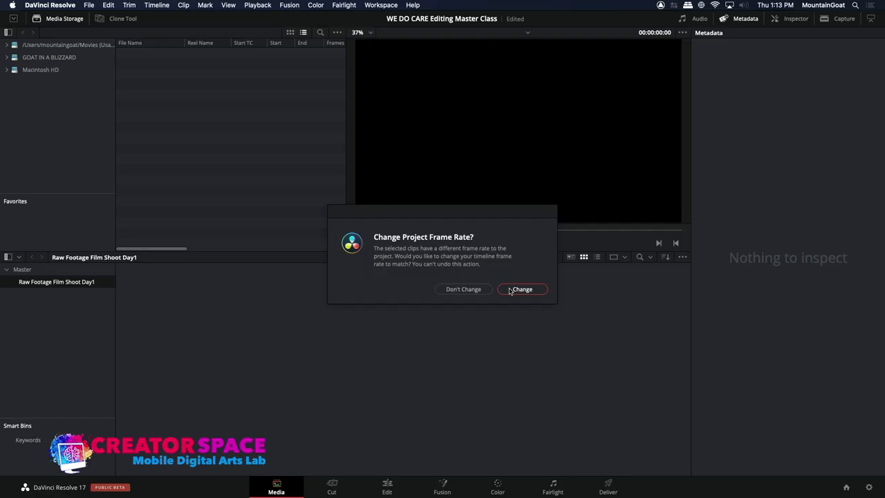
{"action": "left_click", "coordinate": [520, 289]}
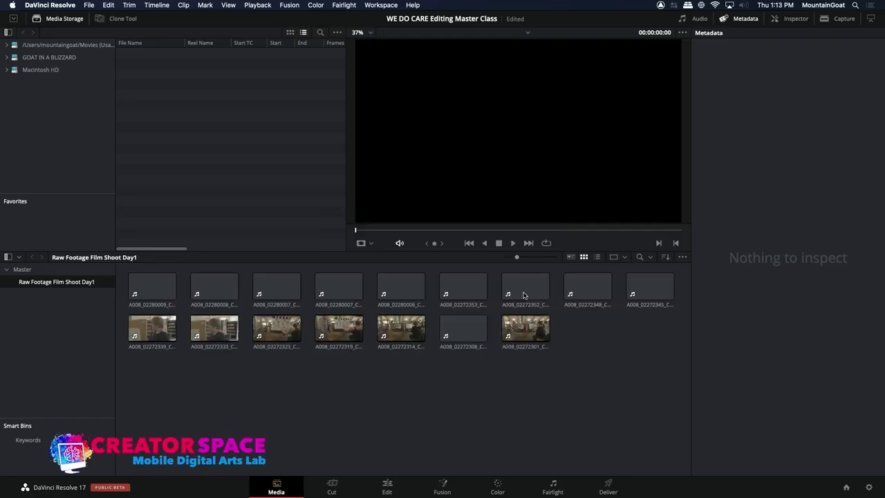
Show the imported clips as a list and sort them by clip name in ascending order.
{"action": "left_click", "coordinate": [331, 344]}
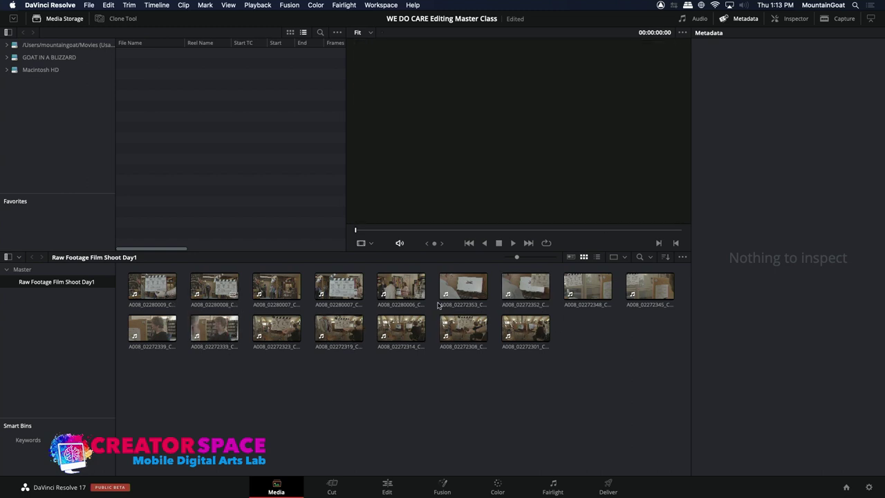
{"action": "left_click", "coordinate": [596, 257]}
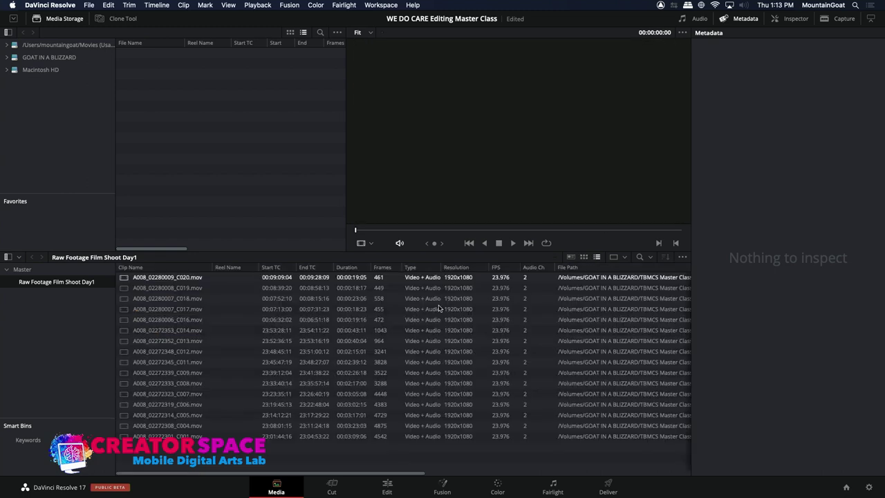
{"action": "left_click", "coordinate": [199, 279]}
{"action": "left_click", "coordinate": [161, 277]}
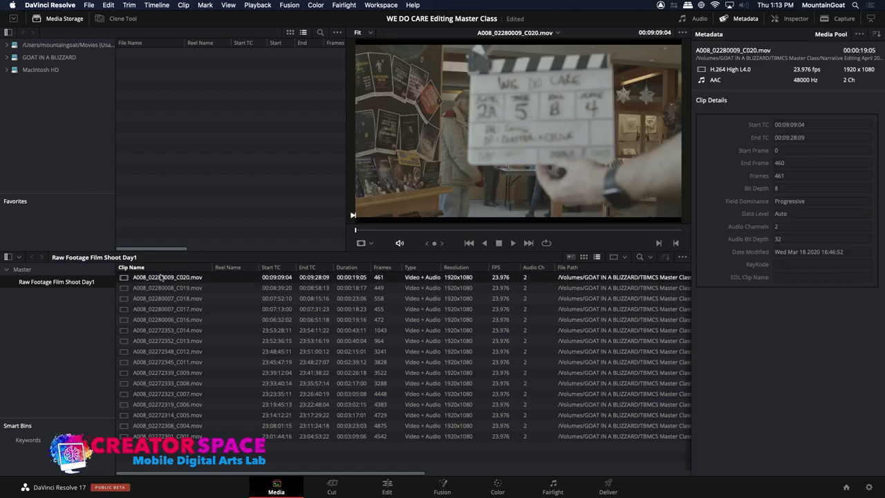
{"action": "key", "text": "super+a"}
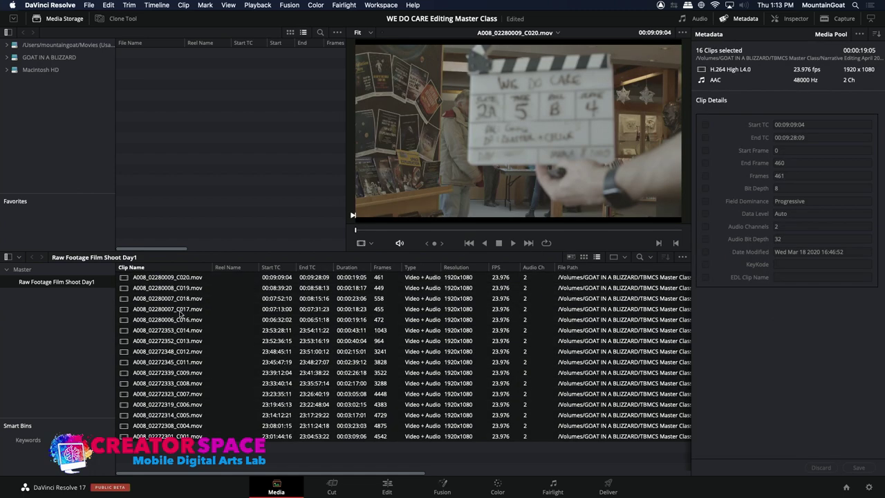
{"action": "left_click", "coordinate": [161, 267]}
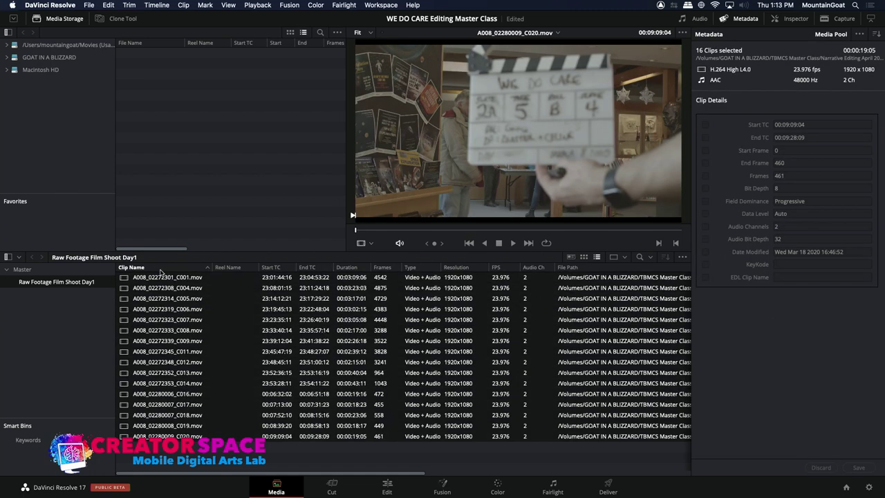
{"action": "left_click", "coordinate": [197, 270]}
{"action": "left_click", "coordinate": [198, 269]}
Load the first clip, A008_02272301_C001.mov, in the viewer and scrub and play through parts of the take.
{"action": "left_click", "coordinate": [125, 289]}
{"action": "left_click", "coordinate": [123, 279]}
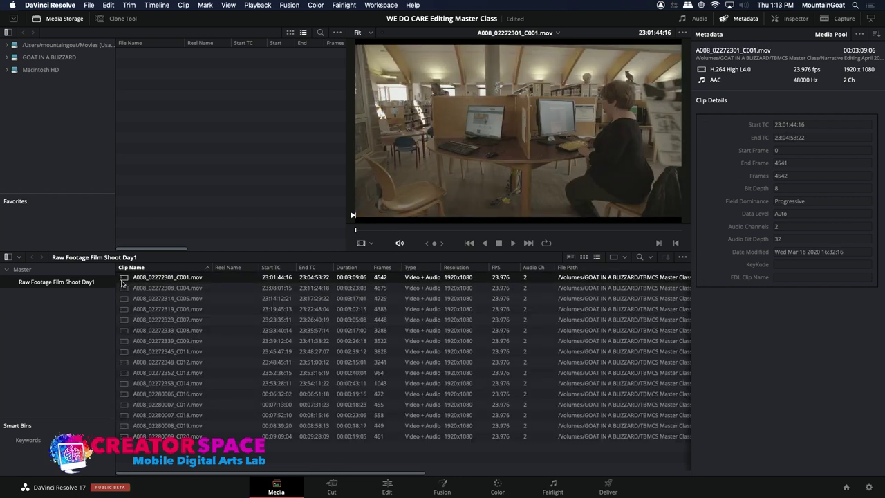
{"action": "left_click", "coordinate": [387, 230]}
{"action": "left_click_drag", "start_coordinate": [410, 233], "coordinate": [519, 243]}
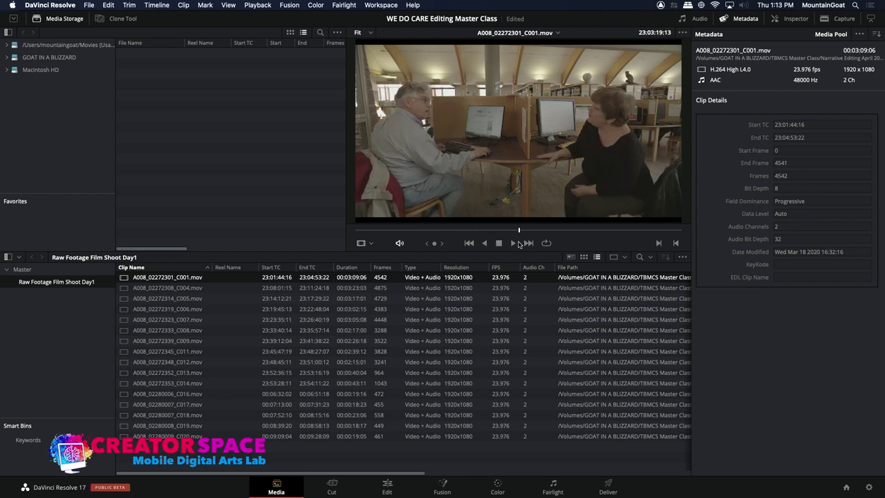
{"action": "left_click", "coordinate": [357, 230]}
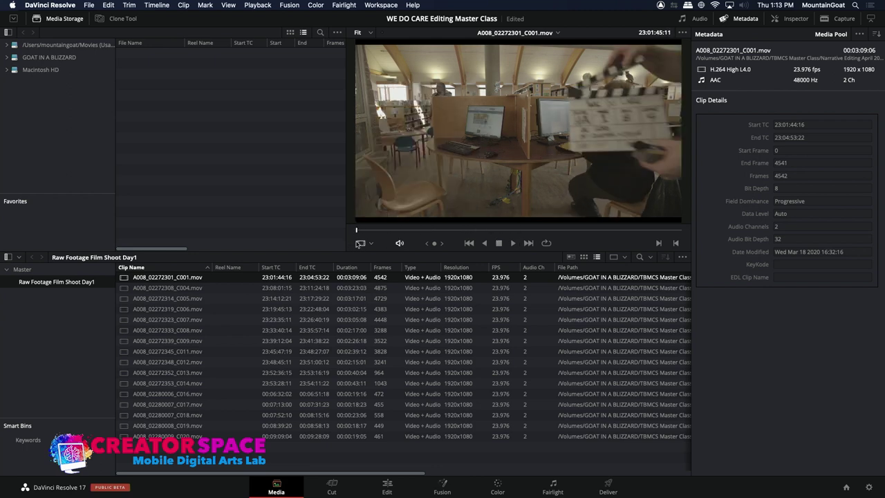
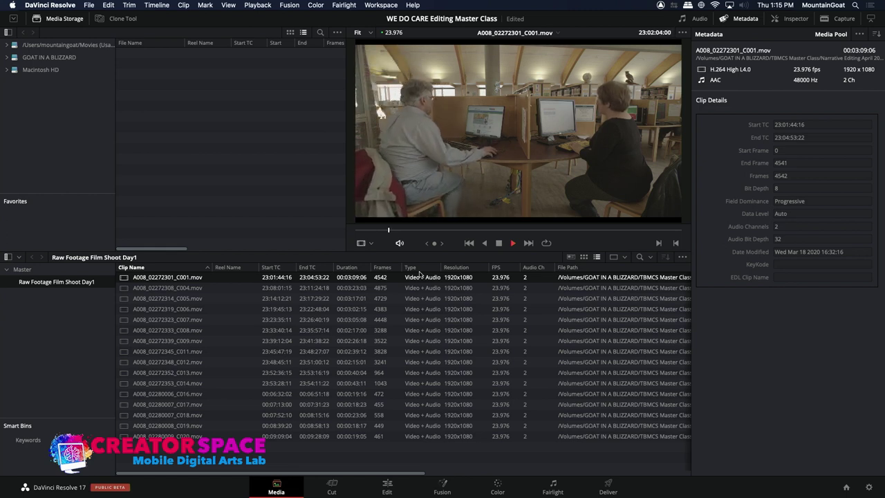
{"action": "key", "text": "space"}
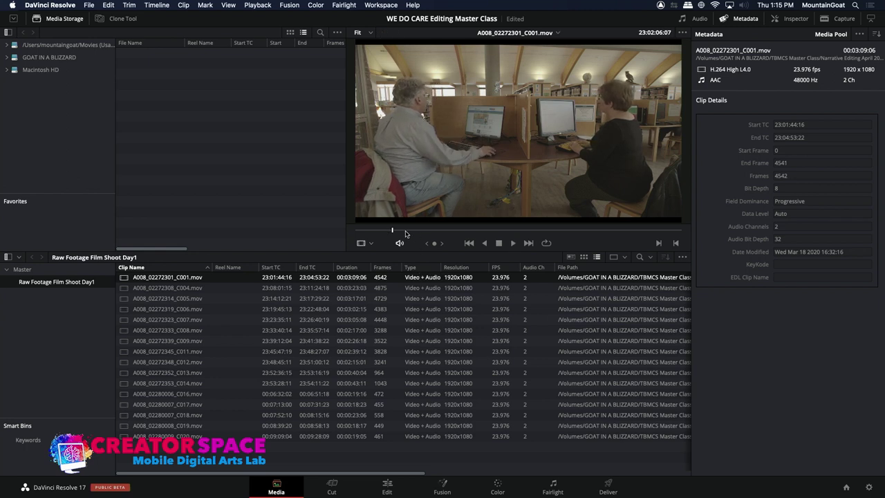
{"action": "left_click_drag", "start_coordinate": [406, 232], "coordinate": [423, 233]}
{"action": "key", "text": "space"}
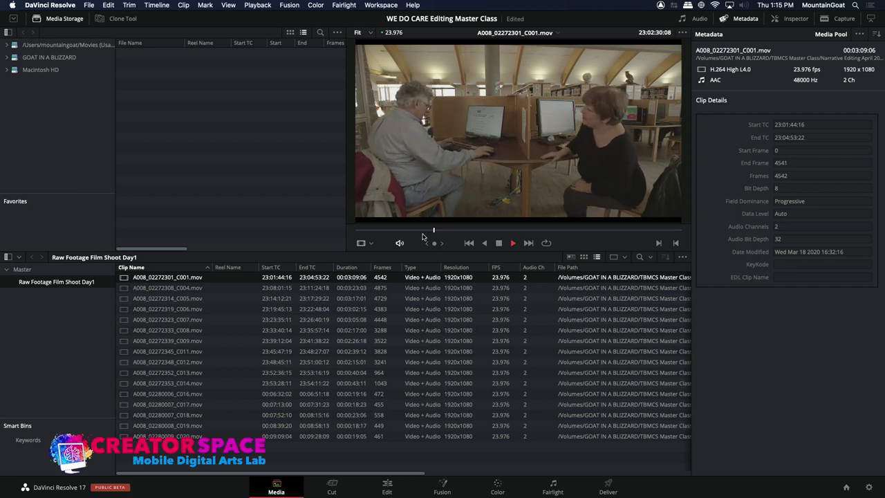
{"action": "key", "text": "space"}
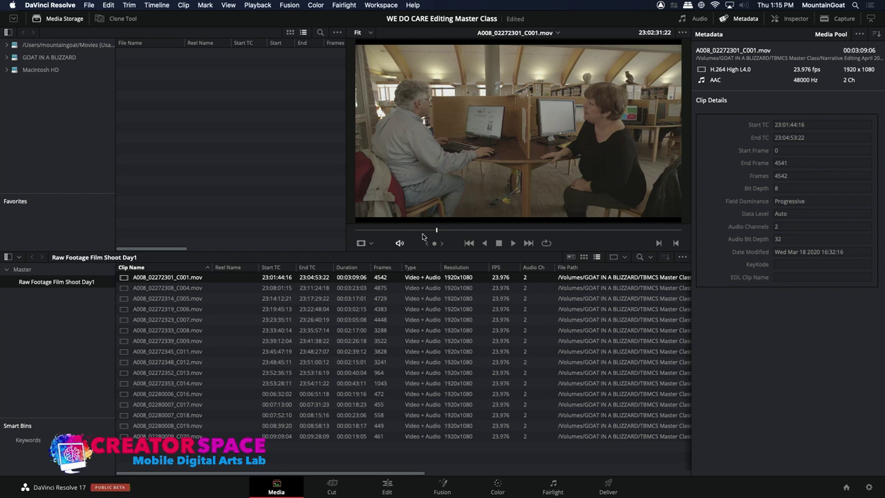
Bring the slate of the first clip, A008_02272301_C001.mov, into view and rename the clip as 4A-1.
{"action": "left_click", "coordinate": [360, 231]}
{"action": "left_click_drag", "start_coordinate": [360, 231], "coordinate": [358, 232]}
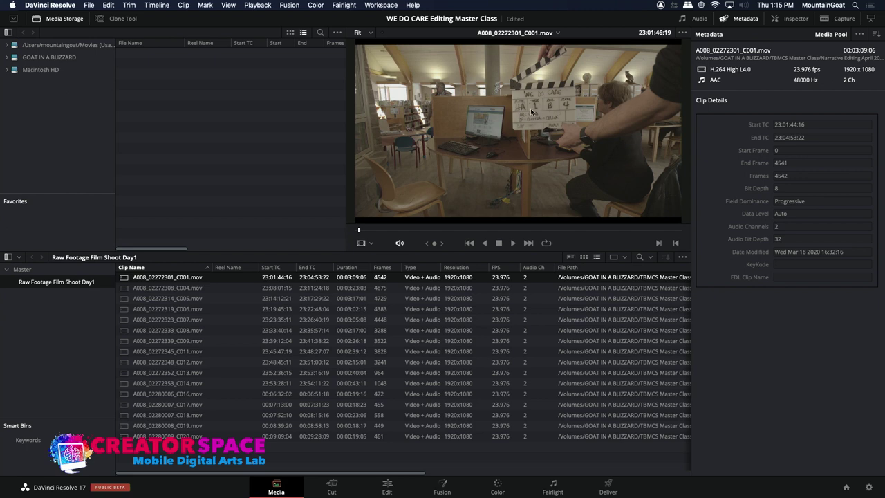
{"action": "left_click", "coordinate": [165, 277]}
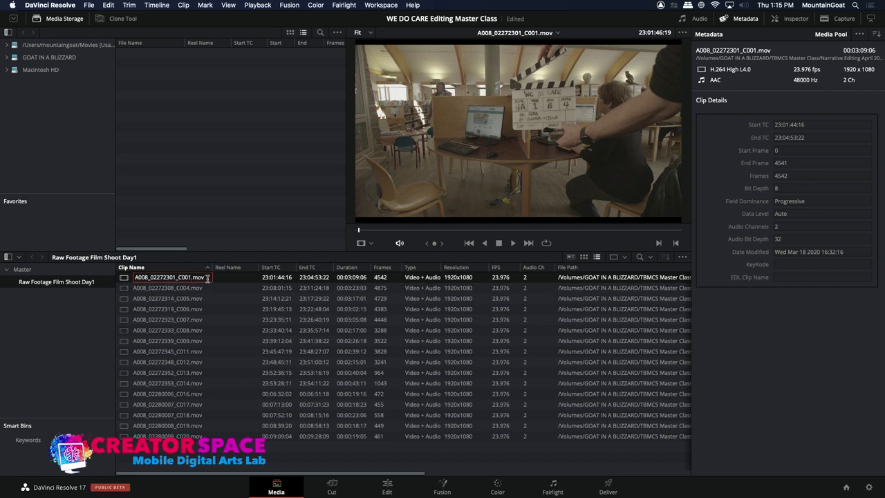
{"action": "key", "text": "super+a"}
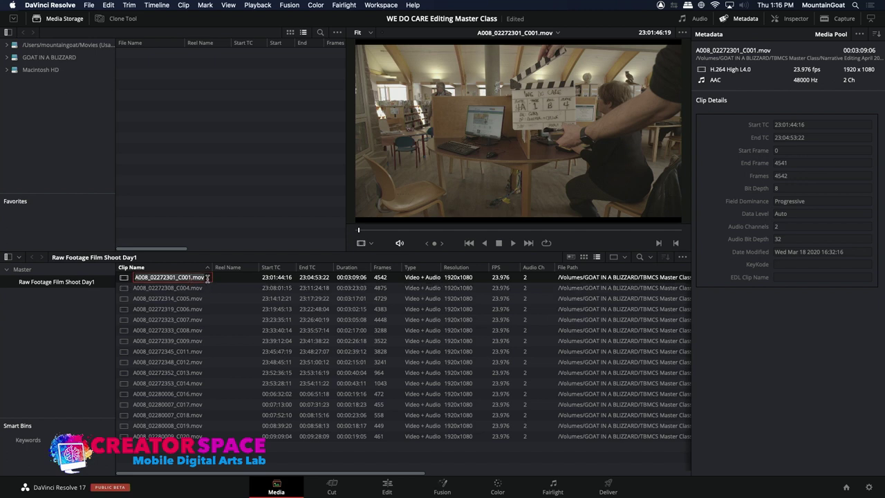
{"action": "key", "text": "BackSpace"}
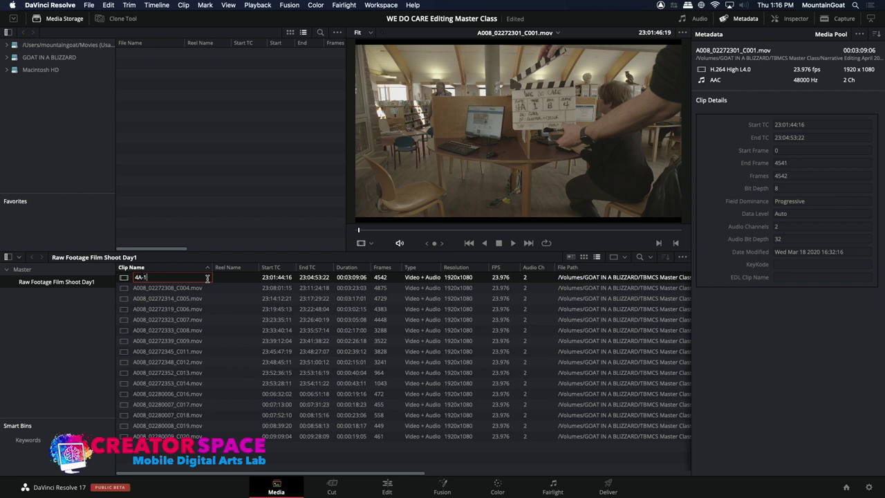
{"action": "left_click", "coordinate": [125, 280]}
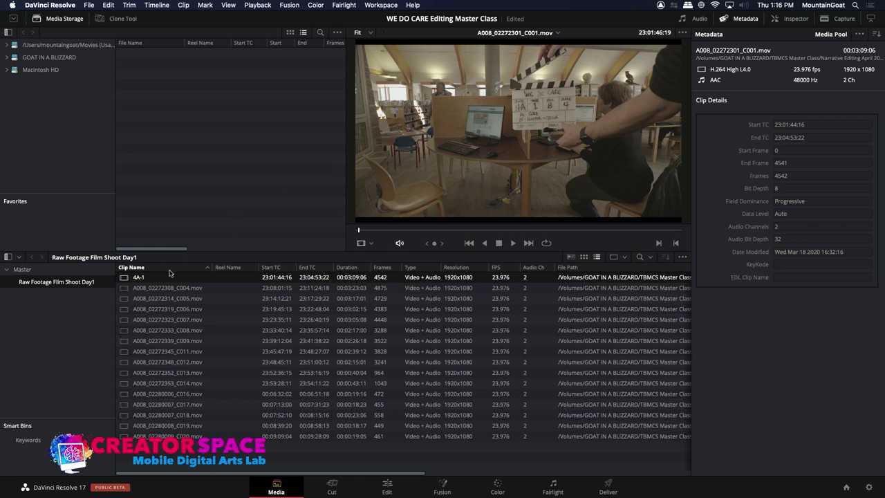
Load A008_02272308_C004.mov in the viewer and rename it from its slate as 4A-3.
{"action": "left_click", "coordinate": [126, 289]}
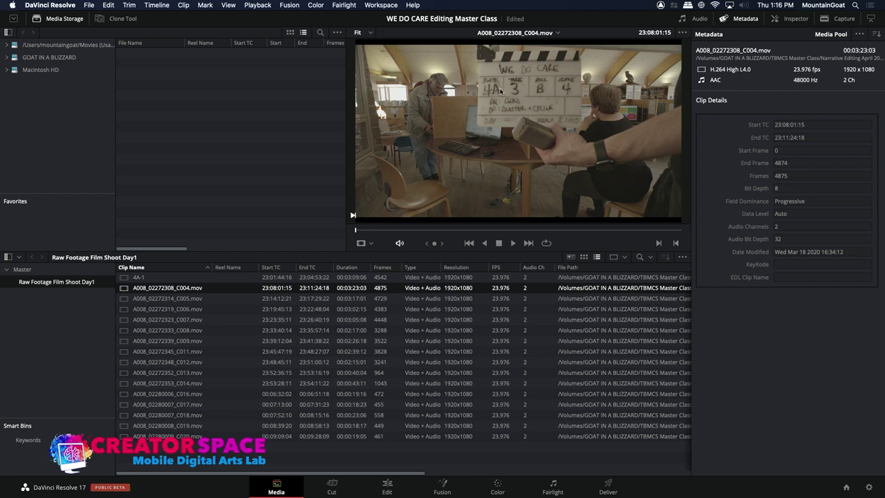
{"action": "left_click", "coordinate": [140, 289]}
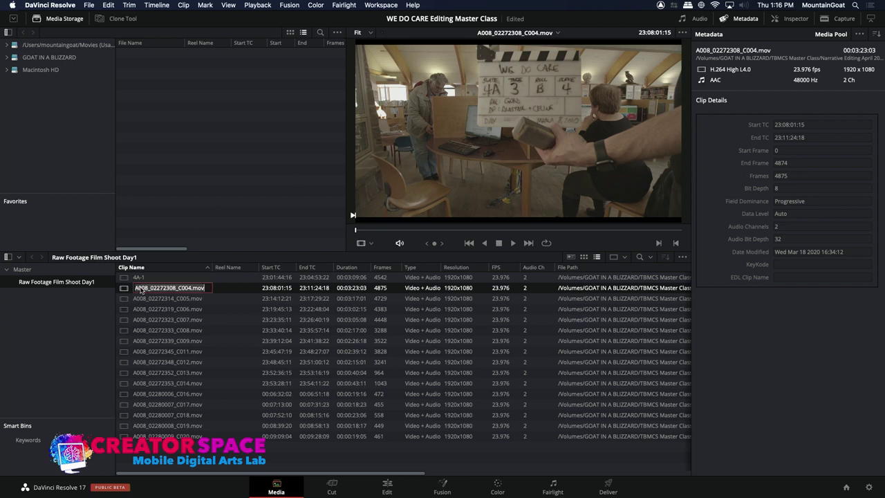
{"action": "key", "text": "BackSpace"}
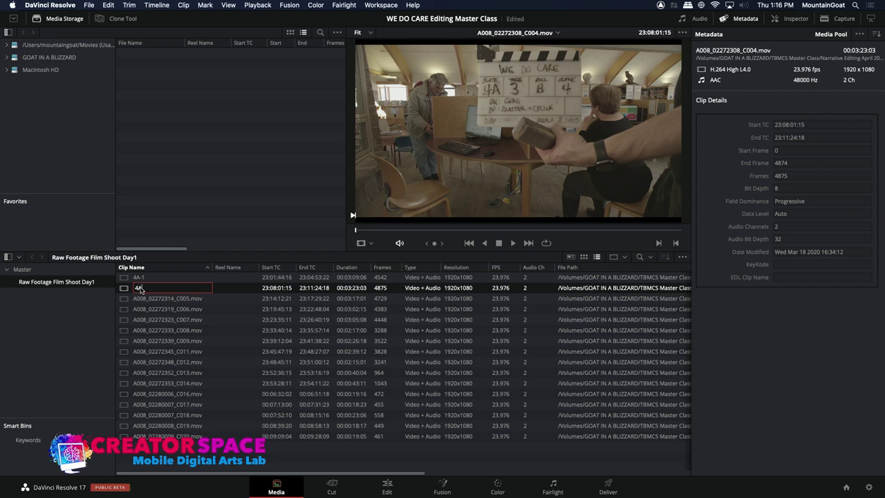
{"action": "type", "text": "4A-3"}
{"action": "key", "text": "Return"}
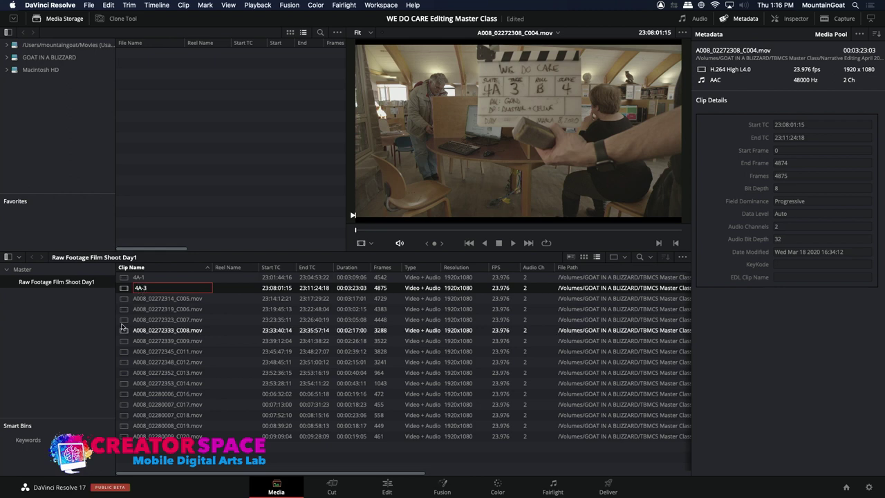
Load A008_02272314_C005.mov, scrub to its slate, and rename the clip as 4A-4.
{"action": "left_click", "coordinate": [123, 299]}
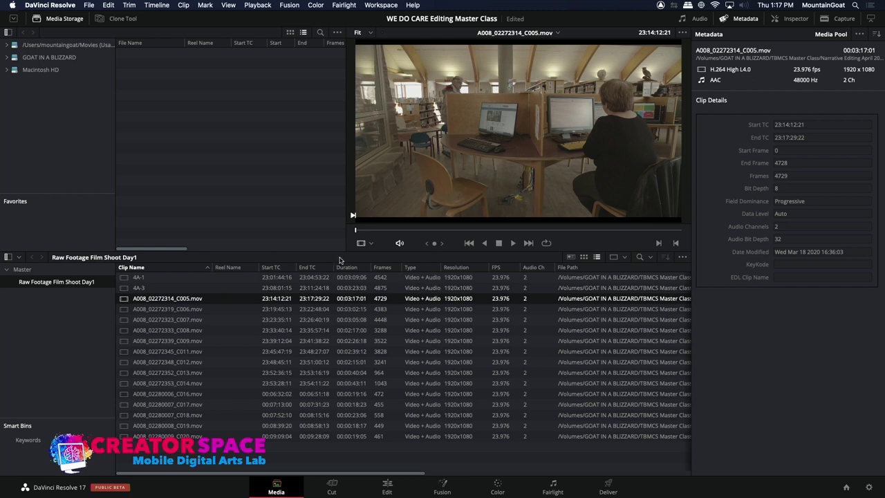
{"action": "left_click", "coordinate": [367, 230]}
{"action": "left_click_drag", "start_coordinate": [367, 230], "coordinate": [369, 231]}
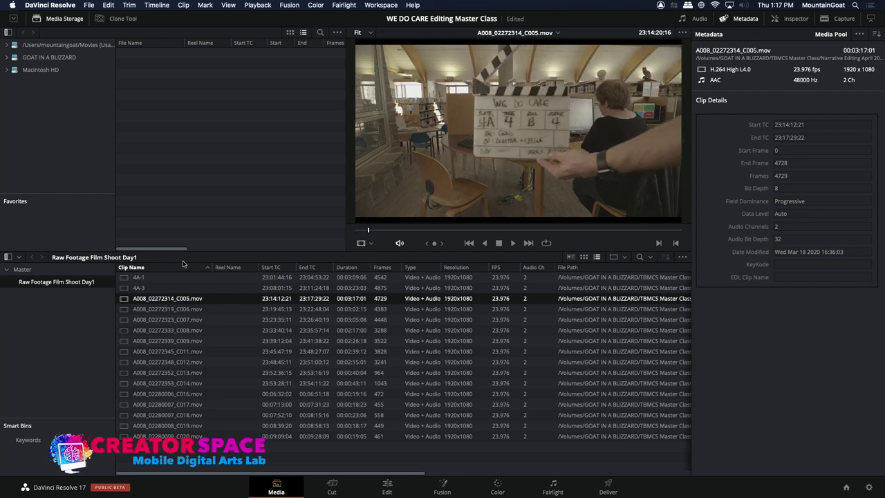
{"action": "left_click", "coordinate": [154, 299]}
{"action": "key", "text": "super+a"}
{"action": "key", "text": "BackSpace"}
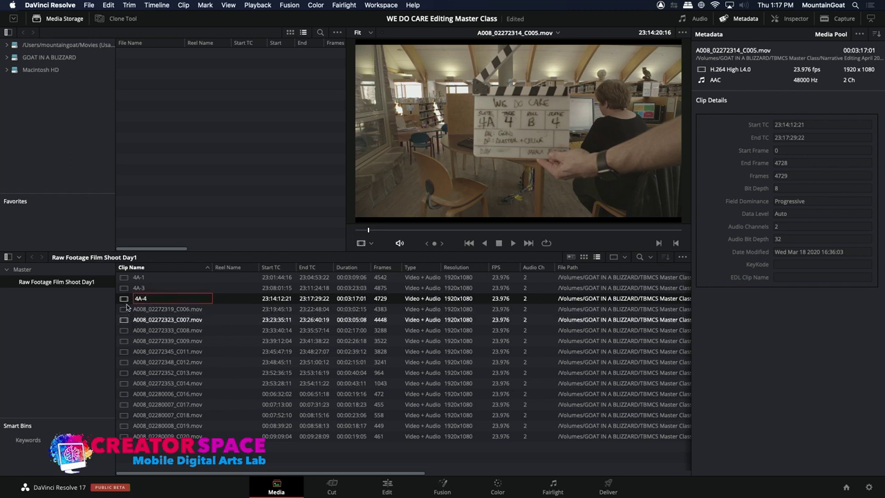
Rename the next two clips from their slates: A008_02272319_C006.mov as 4A-5 and A008_02272323_C007.mov as 4A-6.
{"action": "left_click", "coordinate": [127, 309]}
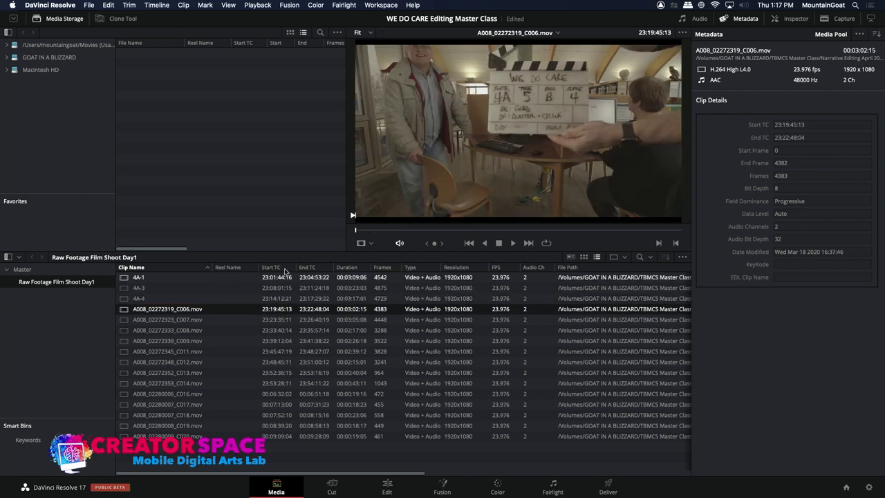
{"action": "left_click", "coordinate": [159, 311]}
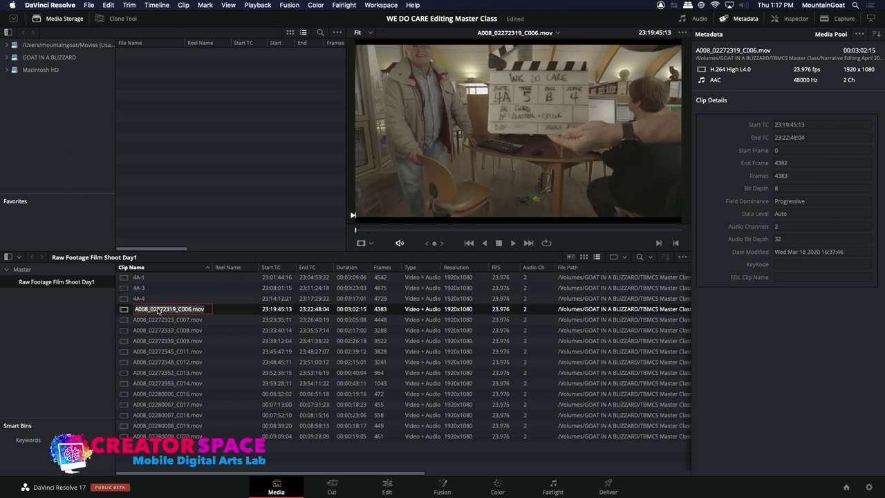
{"action": "type", "text": "4A-5"}
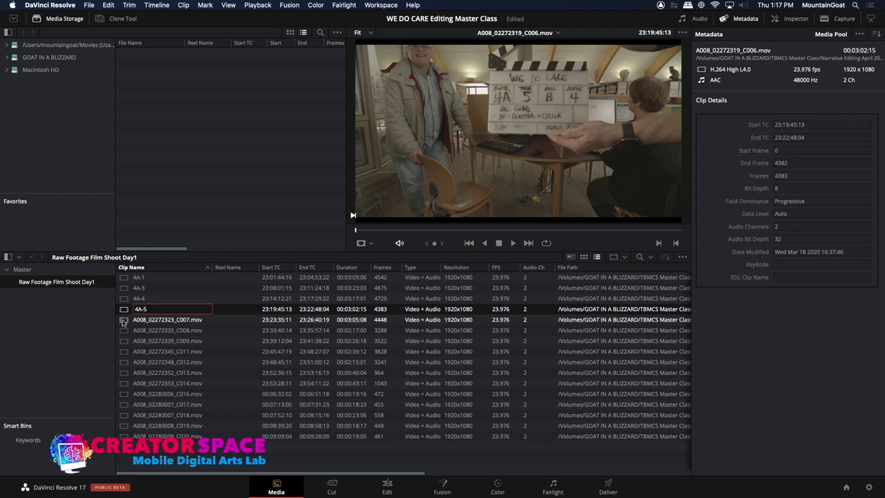
{"action": "left_click", "coordinate": [123, 321]}
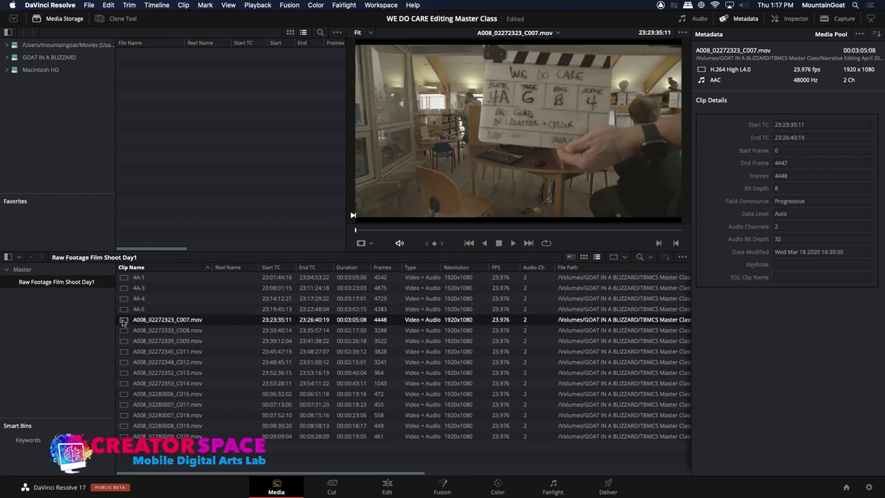
{"action": "left_click", "coordinate": [140, 322]}
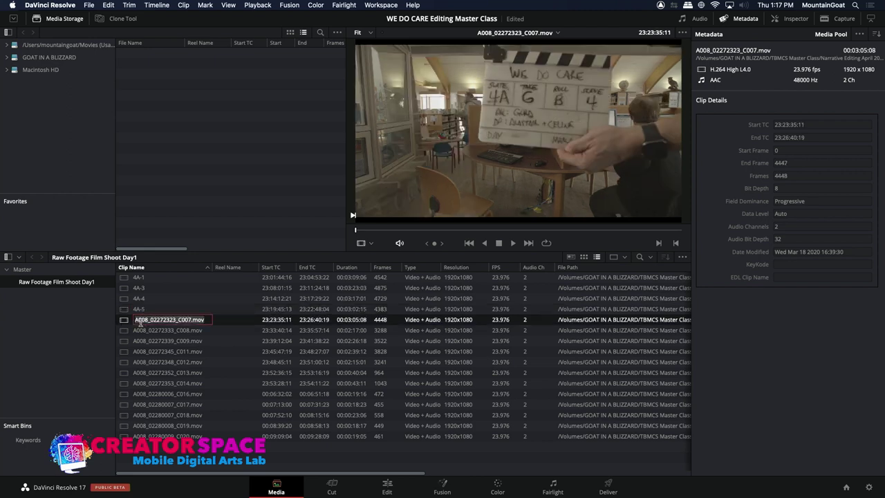
{"action": "key", "text": "BackSpace"}
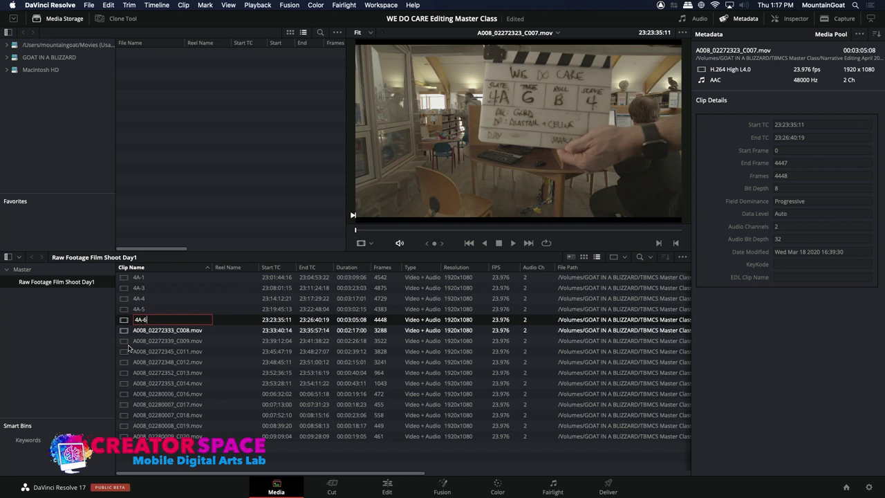
Load A008_02272333_C008.mov, scrub back to its slate, and rename the clip as 4B-1.
{"action": "left_click", "coordinate": [123, 333]}
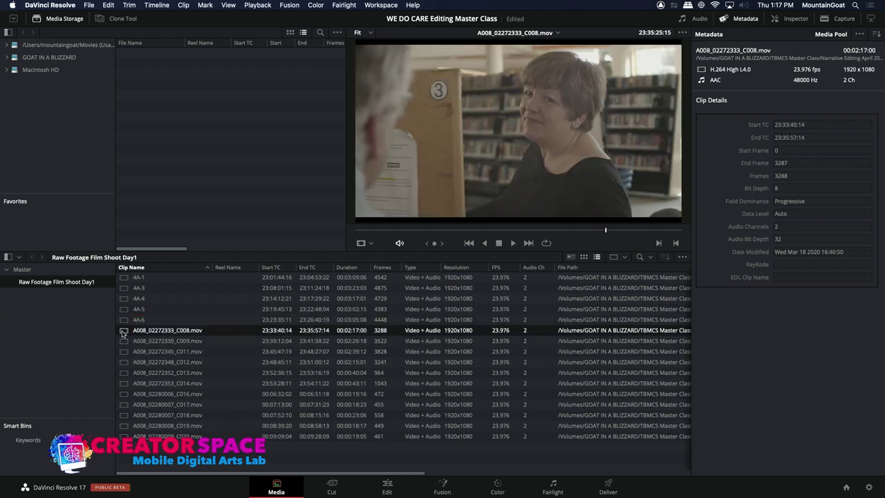
{"action": "left_click_drag", "start_coordinate": [364, 232], "coordinate": [360, 233]}
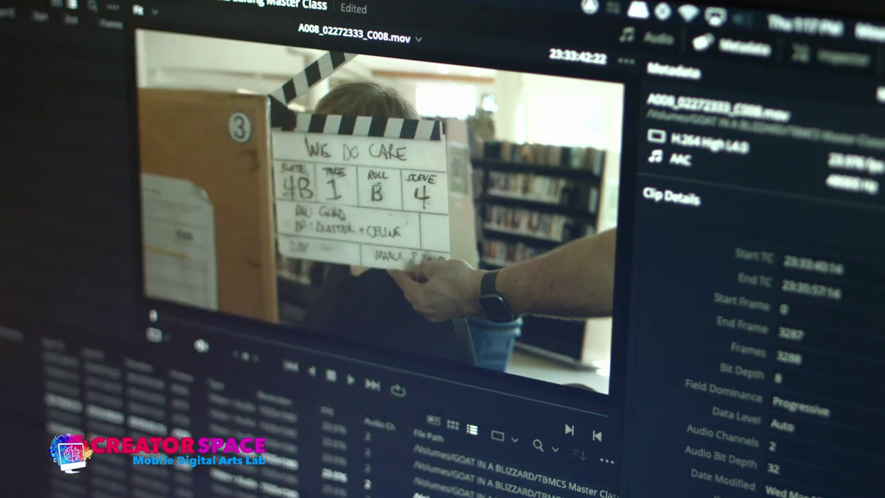
{"action": "left_click", "coordinate": [280, 477]}
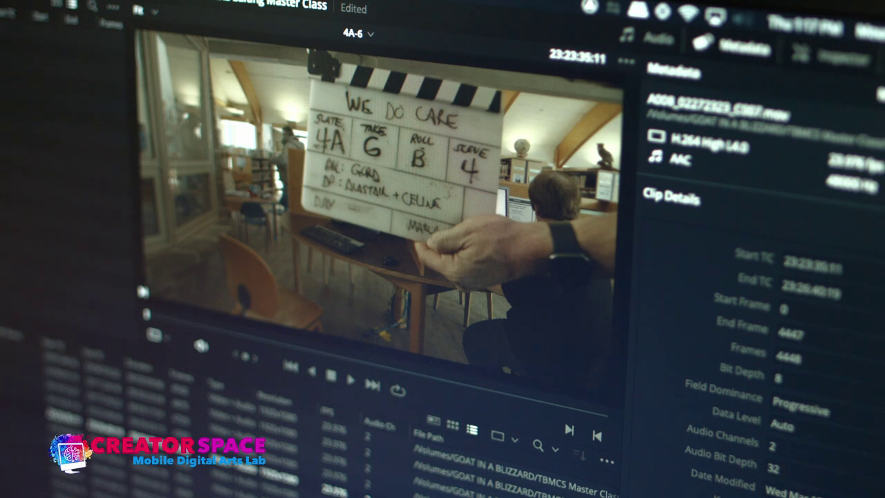
{"action": "left_click", "coordinate": [276, 462]}
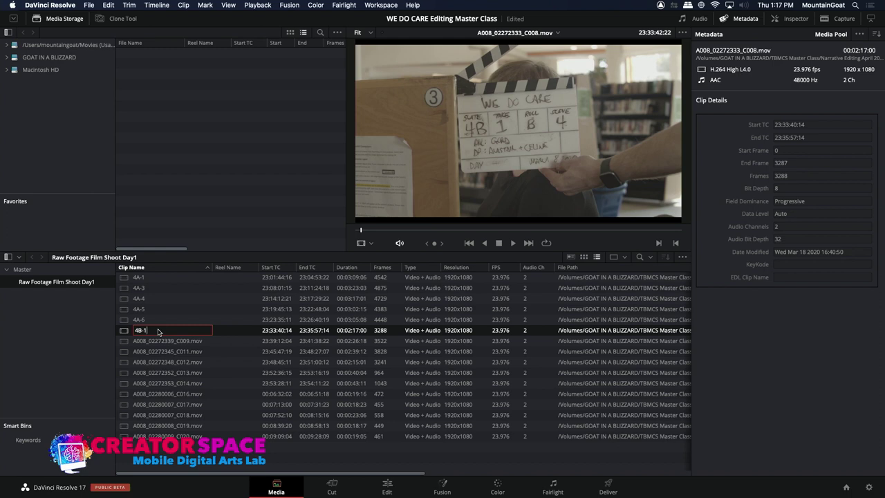
Scrub through A008_02272339_C009.mov looking for a slate and rename the clip as 4B-2.
{"action": "left_click", "coordinate": [138, 341]}
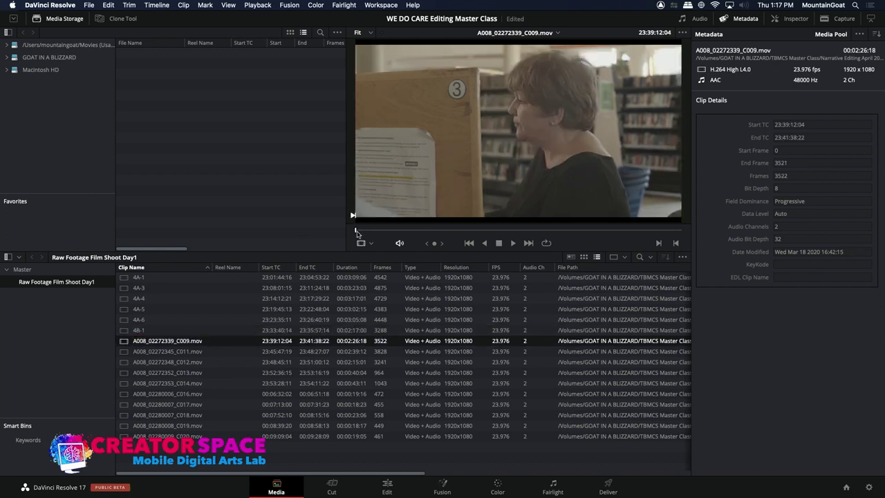
{"action": "left_click_drag", "start_coordinate": [358, 231], "coordinate": [340, 239]}
{"action": "key", "text": "space"}
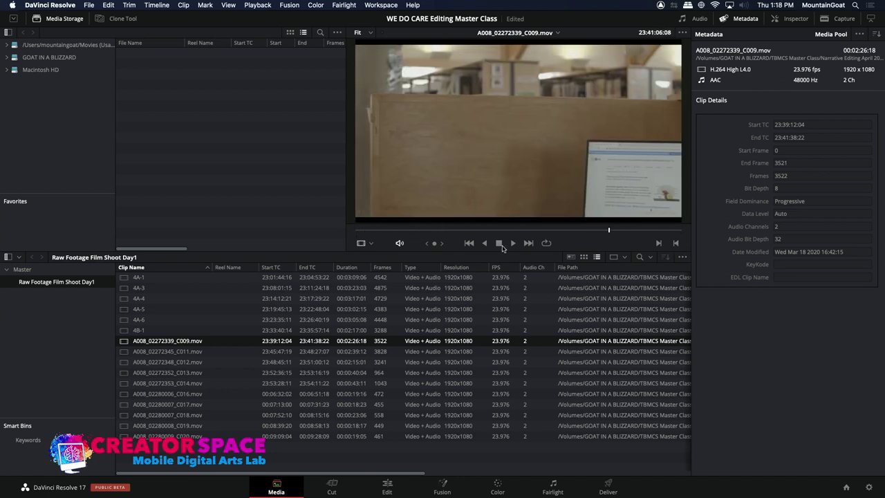
{"action": "left_click", "coordinate": [499, 244]}
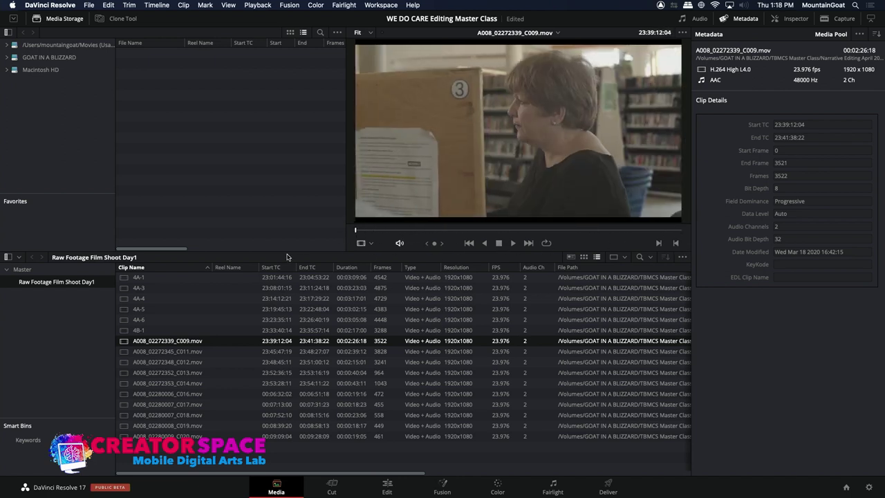
{"action": "left_click", "coordinate": [155, 342]}
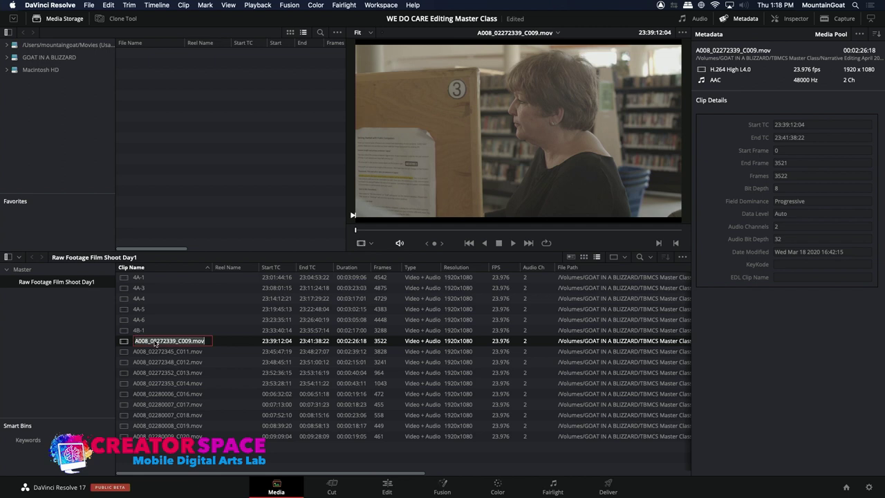
{"action": "key", "text": "BackSpace"}
{"action": "type", "text": "4B"}
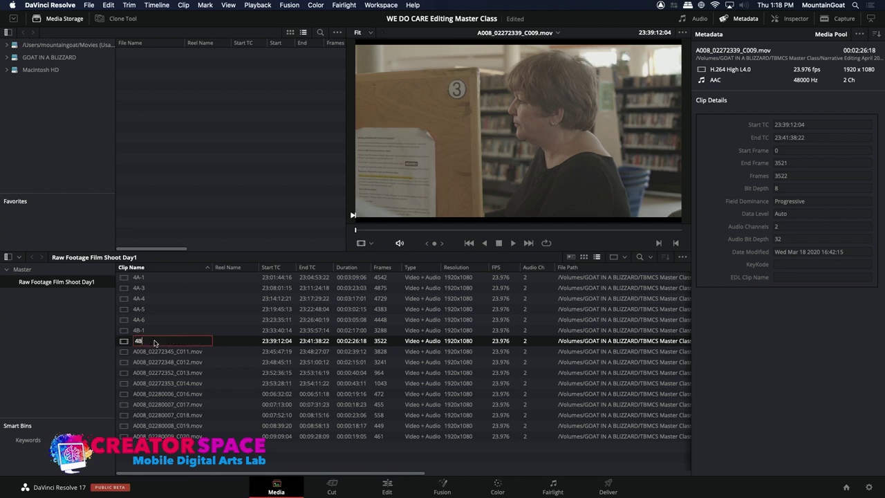
{"action": "type", "text": "-2"}
{"action": "key", "text": "Return"}
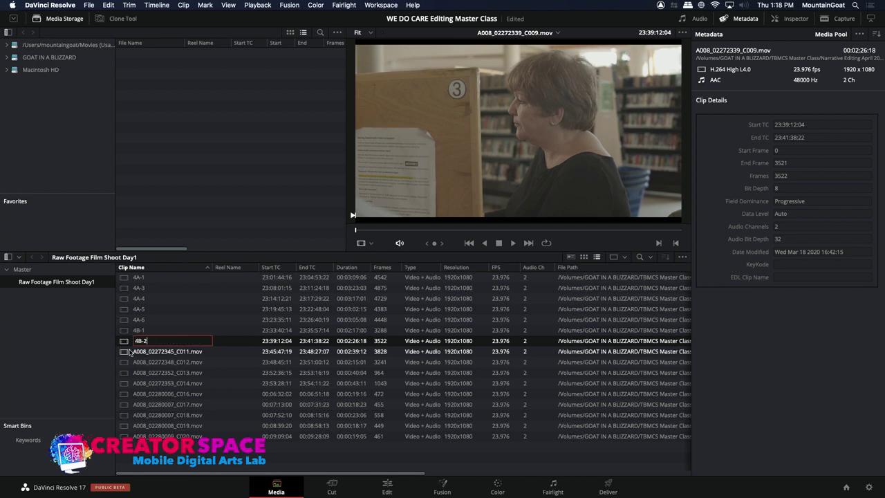
Load A008_02272345_C011.mov, scrub until its slate is readable, and rename the clip as 4C-1.
{"action": "left_click", "coordinate": [124, 352]}
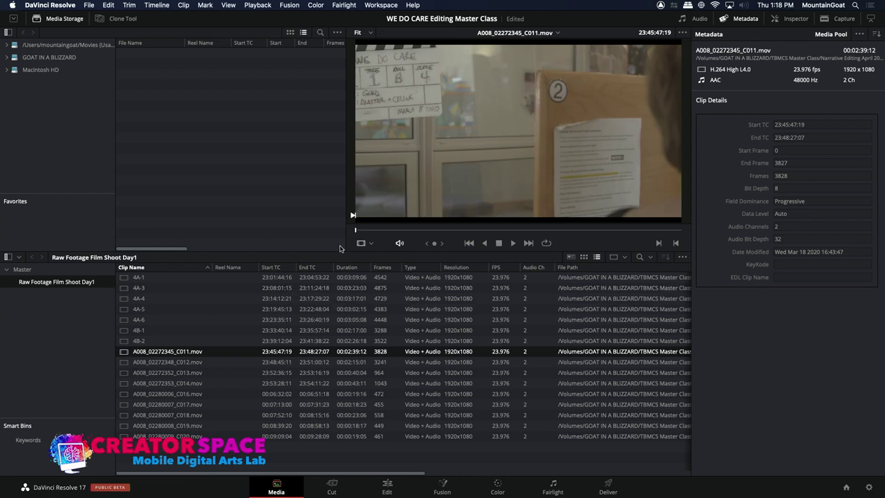
{"action": "left_click_drag", "start_coordinate": [367, 233], "coordinate": [359, 232]}
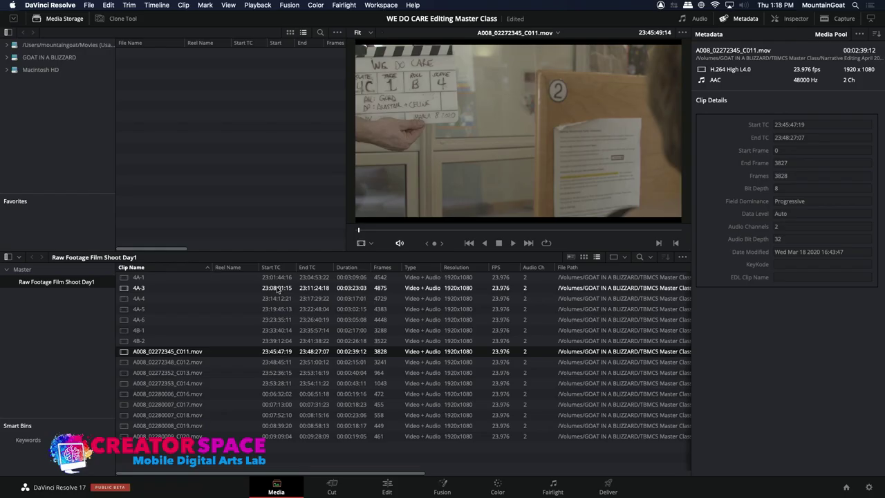
{"action": "left_click", "coordinate": [155, 351]}
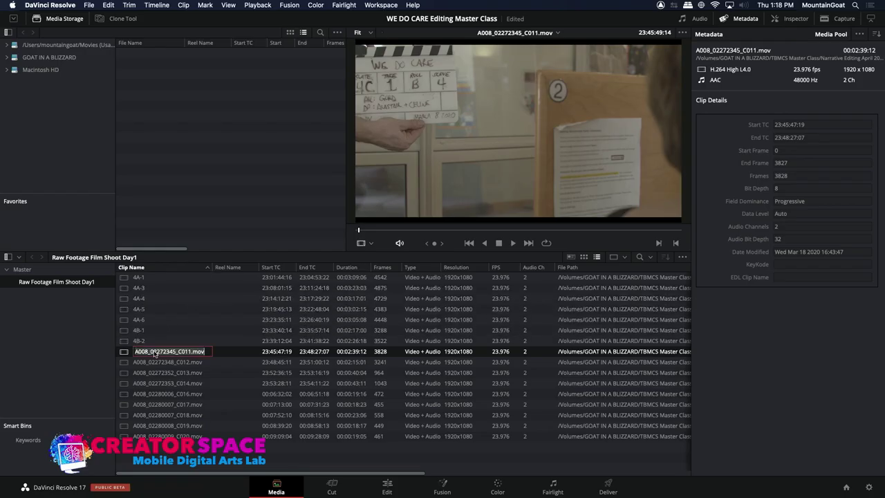
{"action": "type", "text": "4C-1"}
Rename A008_02272348_C012.mov from its slate as 4C-2 and load A008_02272352_C013.mov in the viewer.
{"action": "left_click", "coordinate": [123, 363]}
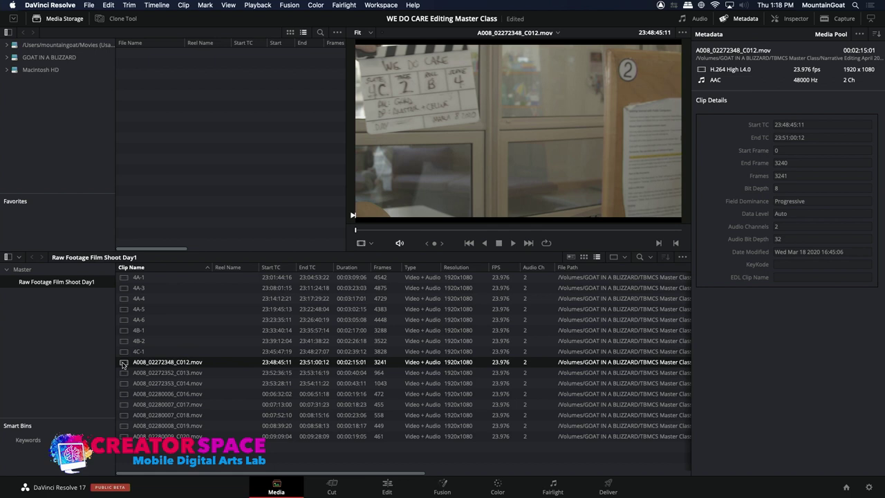
{"action": "left_click", "coordinate": [143, 365]}
{"action": "type", "text": "4"}
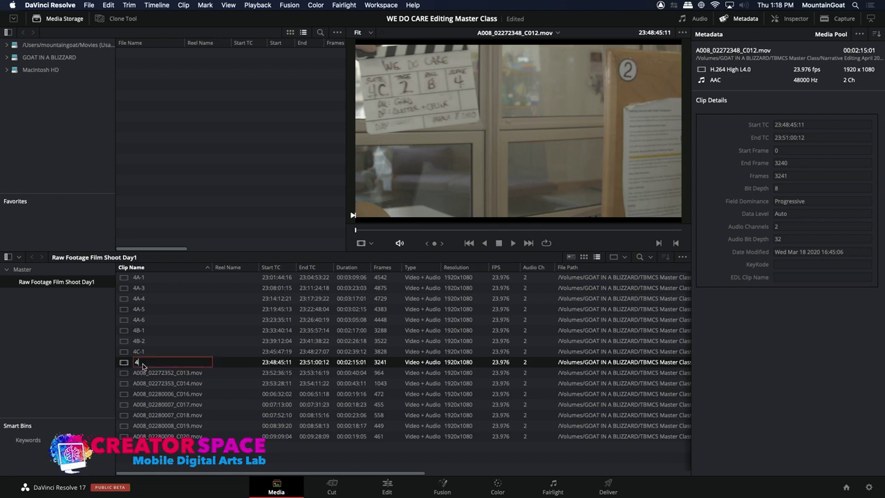
{"action": "type", "text": "C-2"}
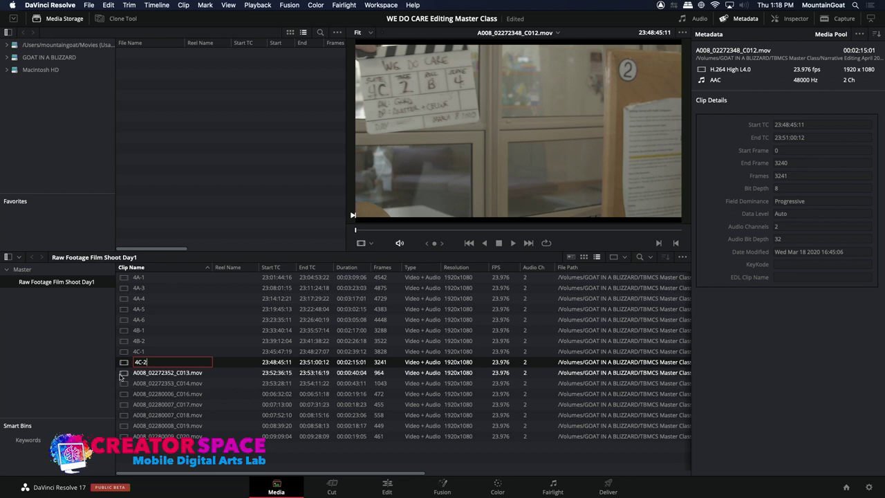
{"action": "left_click", "coordinate": [123, 372]}
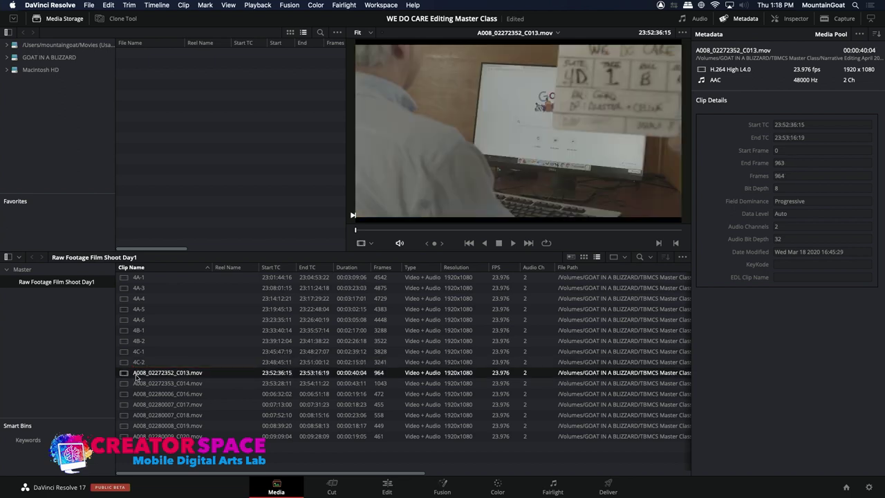
Rename A008_02272352_C013.mov from its slate as 4D-1 and load A008_02272353_C014.mov in the viewer.
{"action": "left_click", "coordinate": [136, 374]}
{"action": "type", "text": "4D-1"}
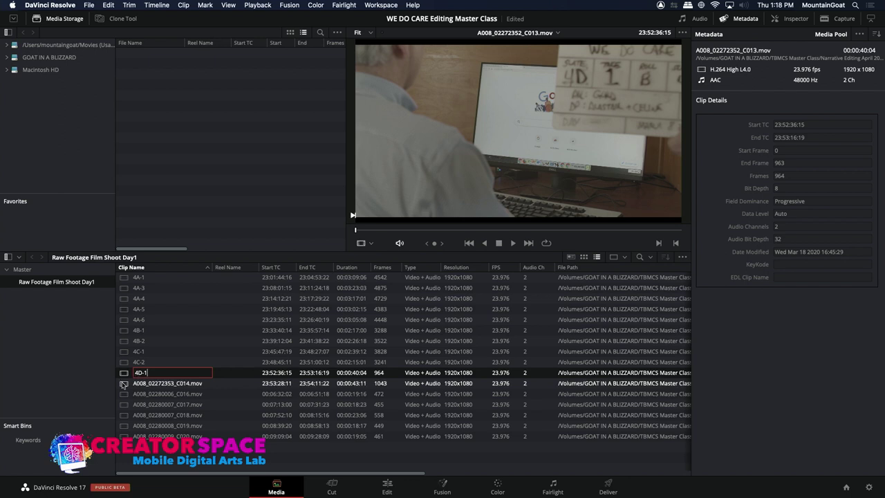
{"action": "left_click", "coordinate": [123, 383]}
Scrub the start of A008_02272353_C014.mov, recheck clip 4D-1, and rename A008_02272353_C014.mov as 4D-2.
{"action": "left_click", "coordinate": [140, 384]}
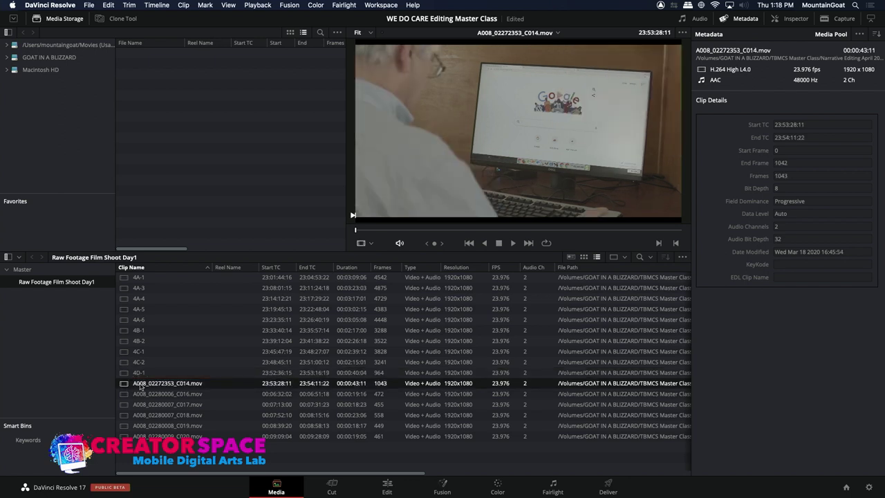
{"action": "key", "text": "Escape"}
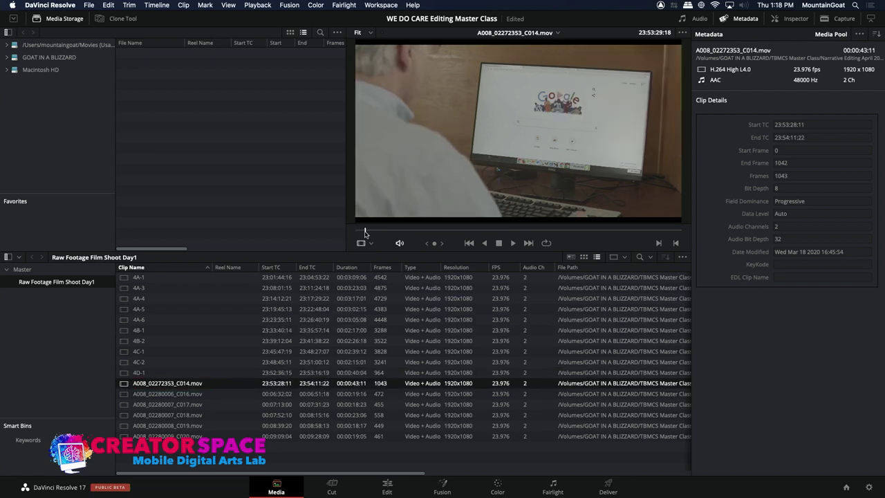
{"action": "left_click", "coordinate": [124, 374]}
{"action": "left_click", "coordinate": [144, 385]}
{"action": "left_click", "coordinate": [138, 389]}
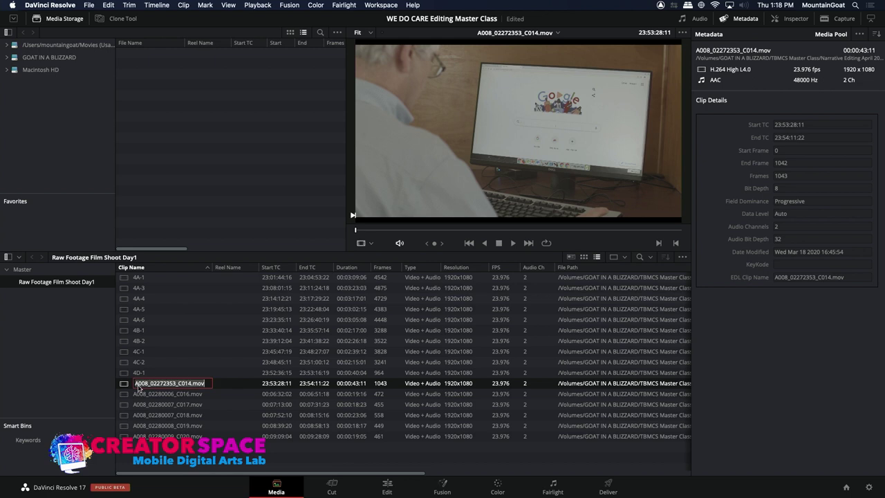
{"action": "type", "text": "4D-2"}
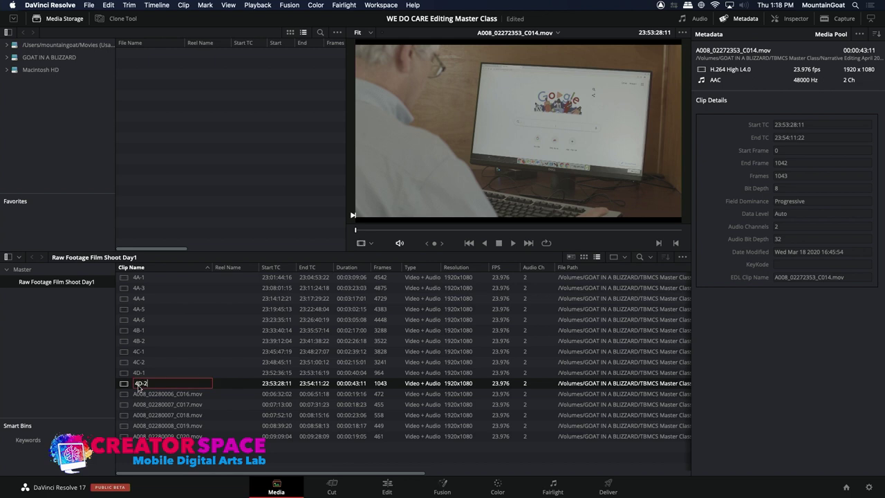
Load A008_02280006_C016.mov, scrub to its slate, and rename the clip as 2A-1.
{"action": "left_click", "coordinate": [124, 396]}
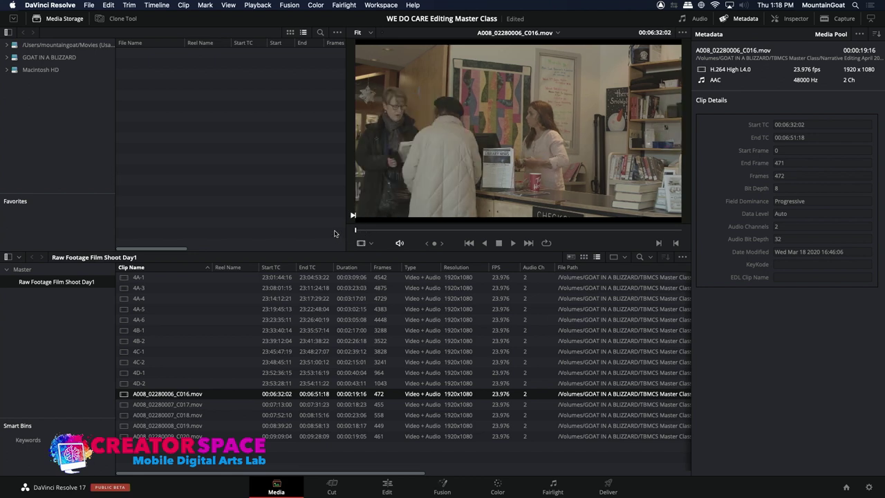
{"action": "left_click", "coordinate": [390, 229]}
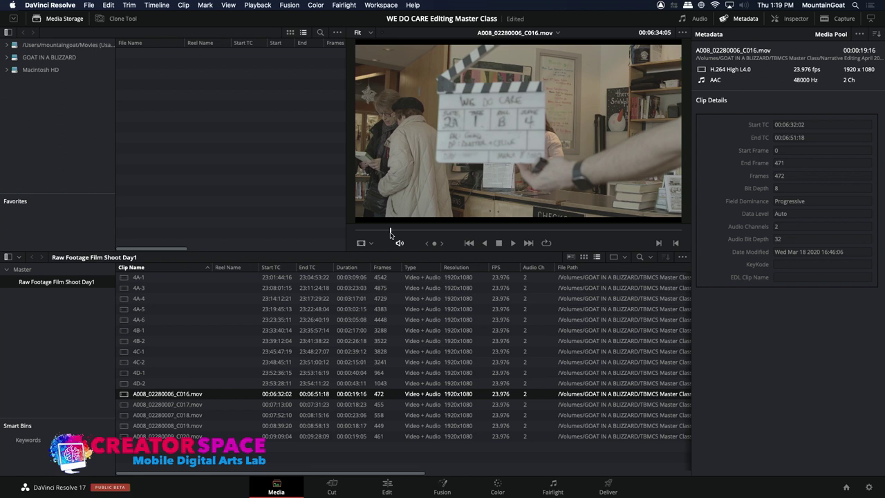
{"action": "left_click", "coordinate": [151, 394]}
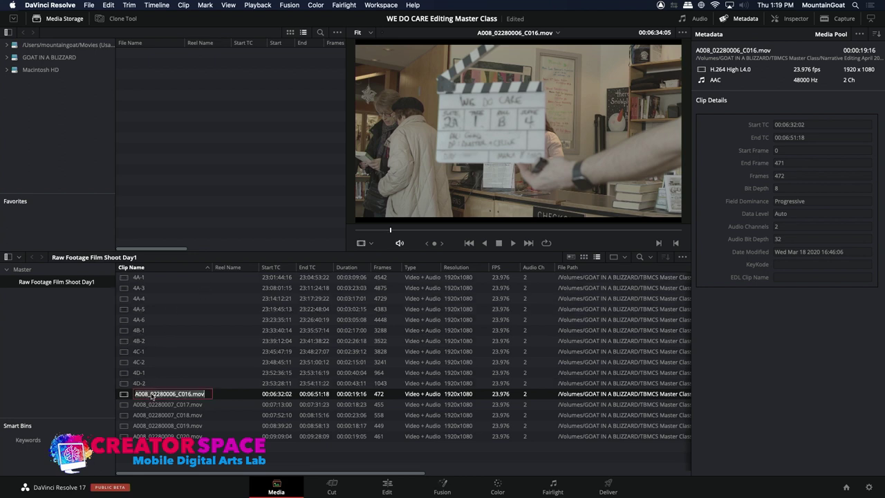
{"action": "type", "text": "2A-1"}
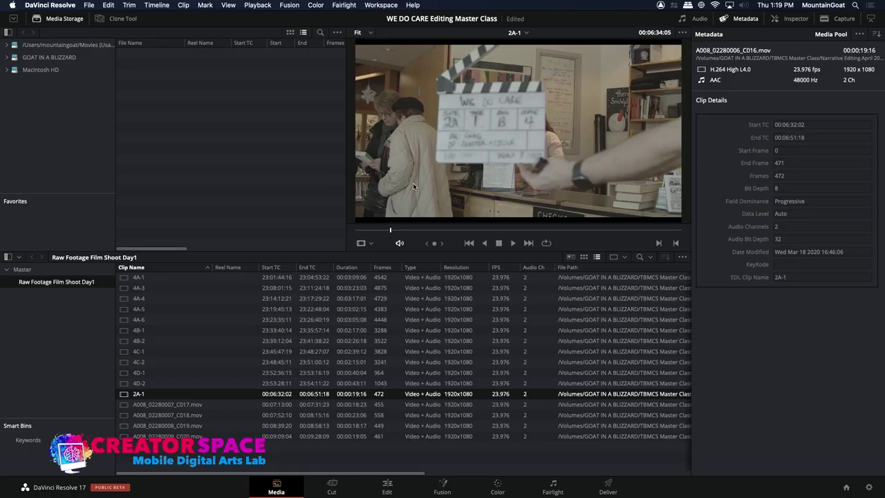
Load A008_02280007_C017.mov and rename the clip from its slate as 2A-2.
{"action": "left_click", "coordinate": [123, 406]}
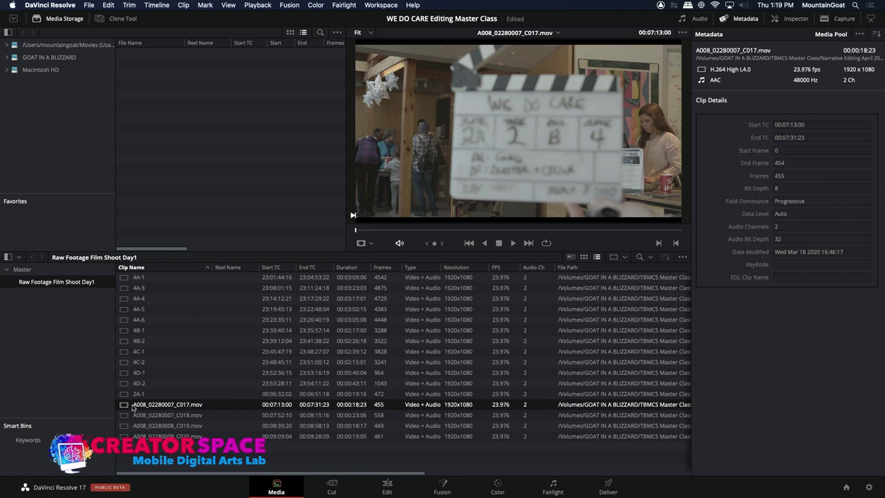
{"action": "left_click", "coordinate": [135, 405]}
{"action": "type", "text": "2A"}
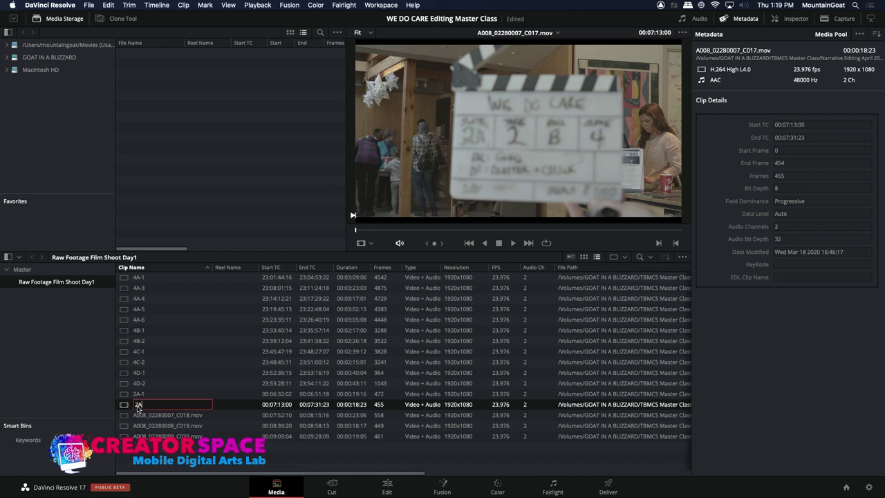
{"action": "type", "text": "-2"}
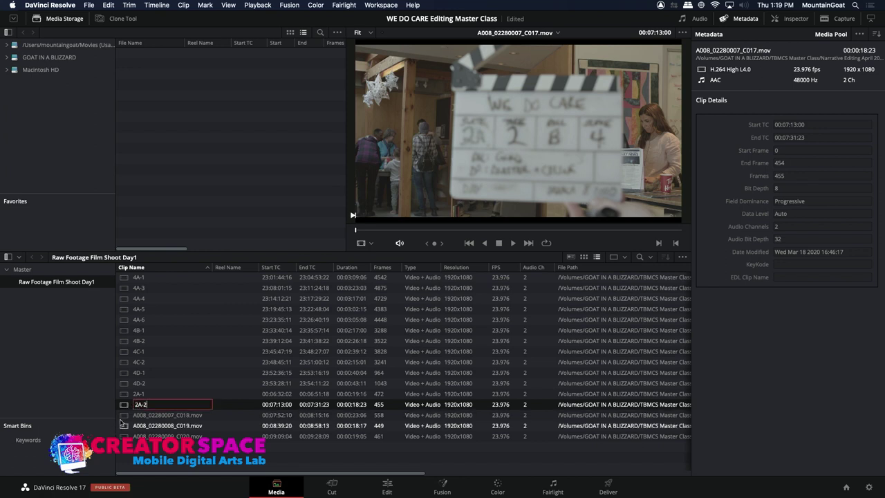
Load A008_02280007_C018.mov, scrub forward until its slate is readable, and rename the clip as 2A-3.
{"action": "left_click", "coordinate": [122, 416]}
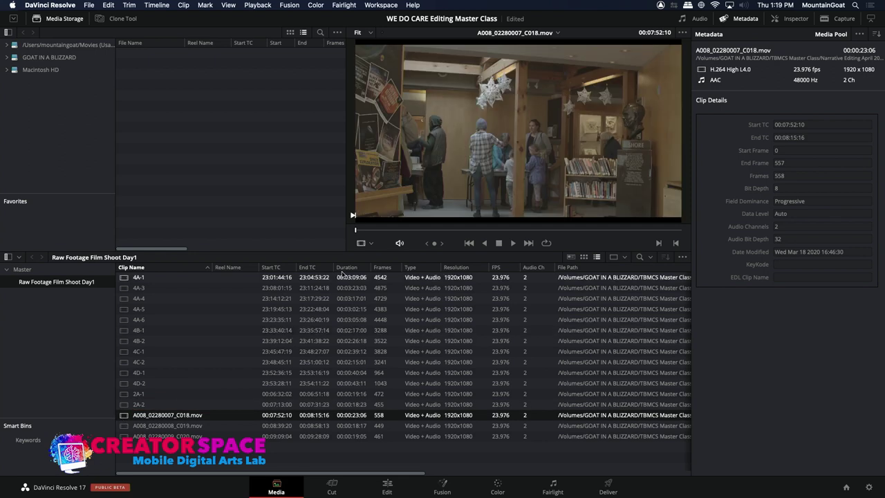
{"action": "left_click", "coordinate": [361, 231]}
{"action": "left_click_drag", "start_coordinate": [361, 233], "coordinate": [387, 232]}
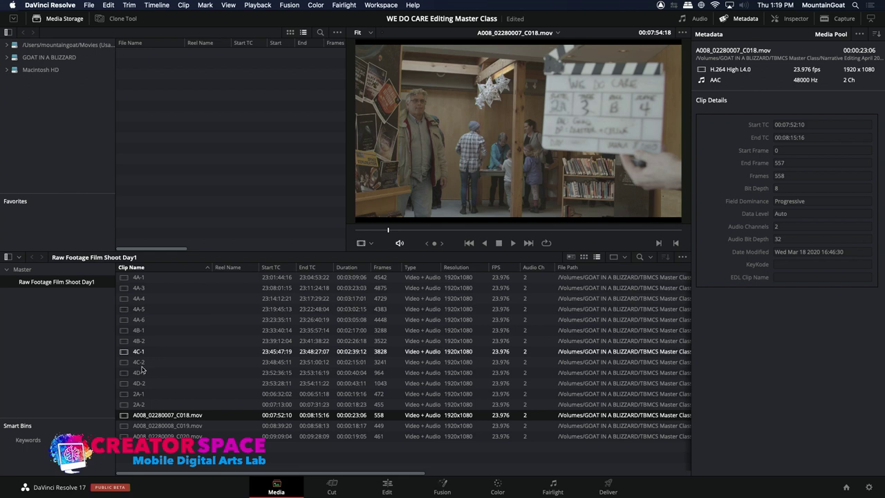
{"action": "left_click", "coordinate": [147, 415]}
{"action": "key", "text": "BackSpace"}
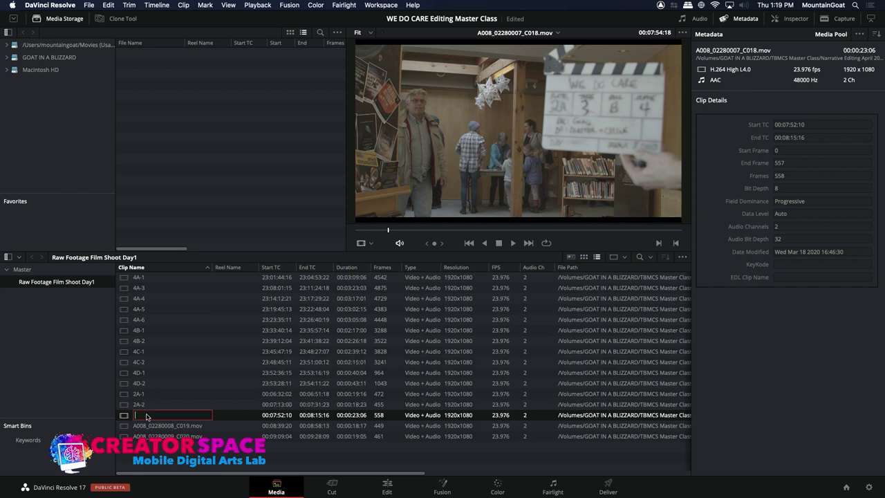
{"action": "type", "text": "2A-3"}
{"action": "key", "text": "Return"}
Load A008_02280008_C019.mov and rename the clip from its slate as 2A-4.
{"action": "left_click", "coordinate": [147, 434]}
{"action": "left_click", "coordinate": [148, 429]}
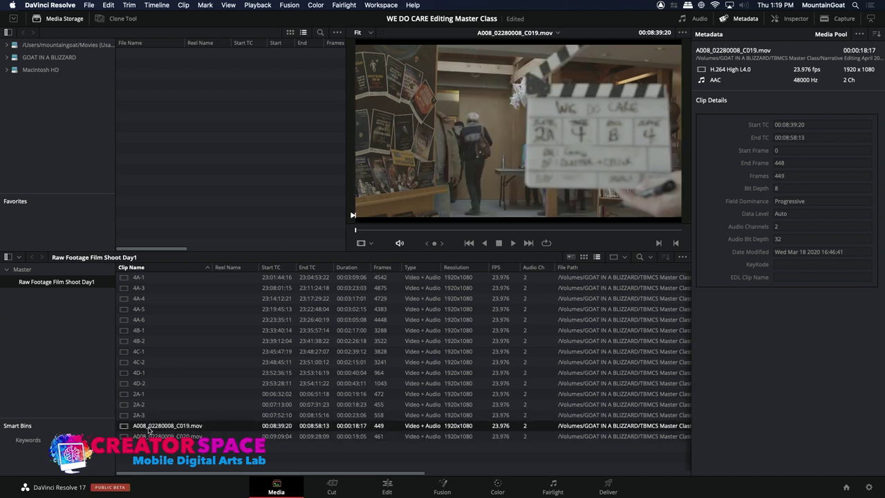
{"action": "left_click", "coordinate": [148, 426]}
{"action": "type", "text": "2A-4"}
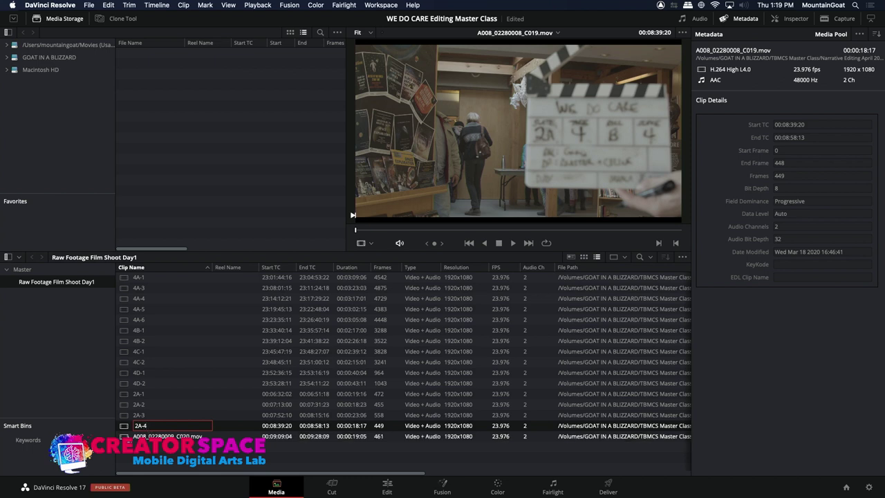
Load A008_02280009_C020.mov and rename the clip from its slate as 2A-5.
{"action": "left_click", "coordinate": [128, 438]}
{"action": "left_click", "coordinate": [139, 436]}
{"action": "key", "text": "BackSpace"}
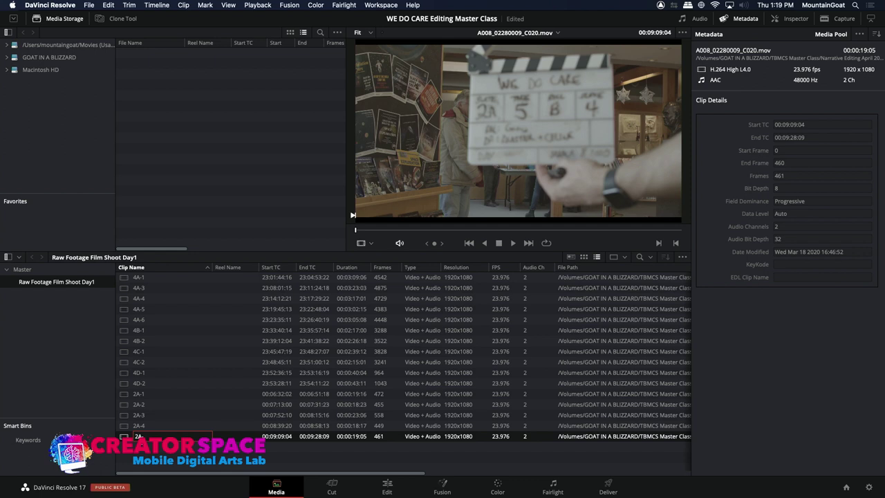
{"action": "type", "text": "2A-5"}
{"action": "key", "text": "Return"}
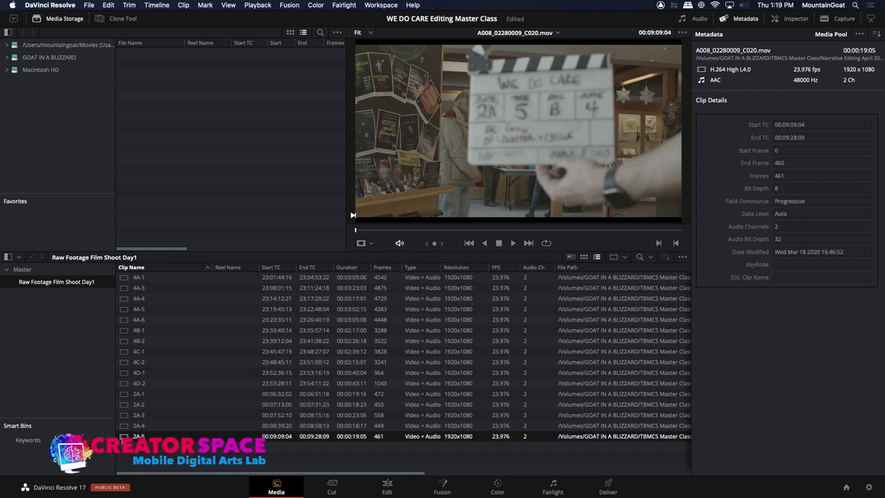